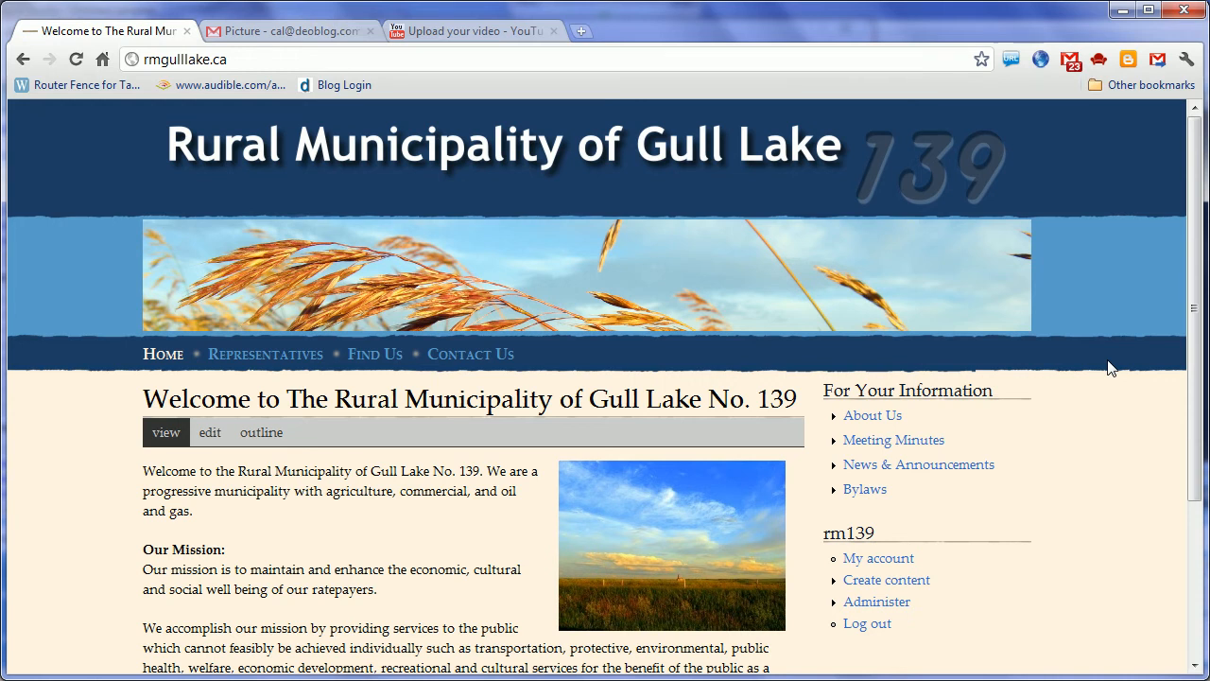
Open the About Us page and look over its text and subpage links
left_click(868, 421)
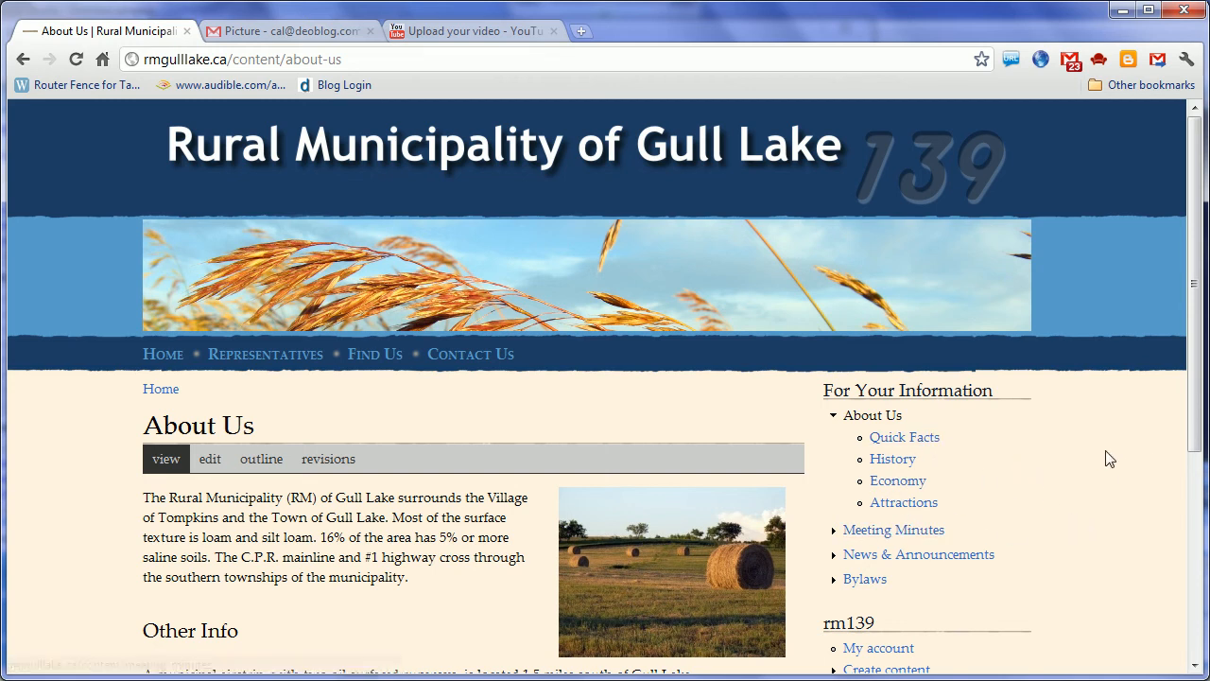
left_click(889, 422)
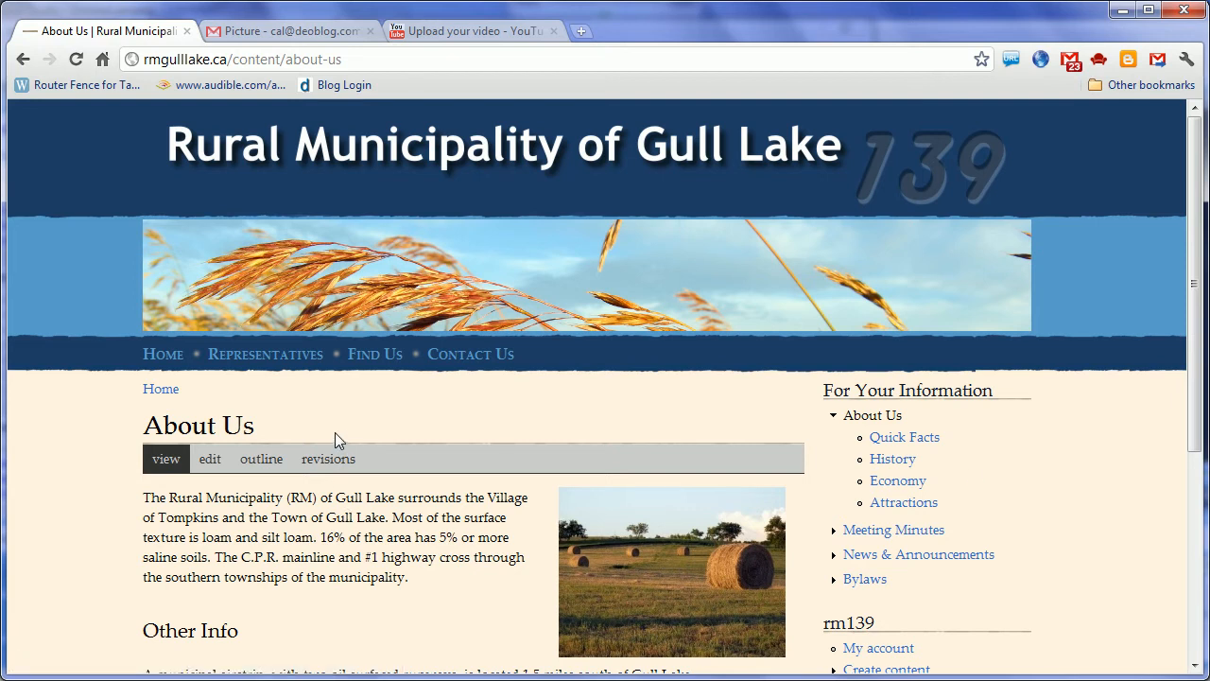
scroll(1067, 564, "down", 1)
scroll(1067, 564, "down", 1)
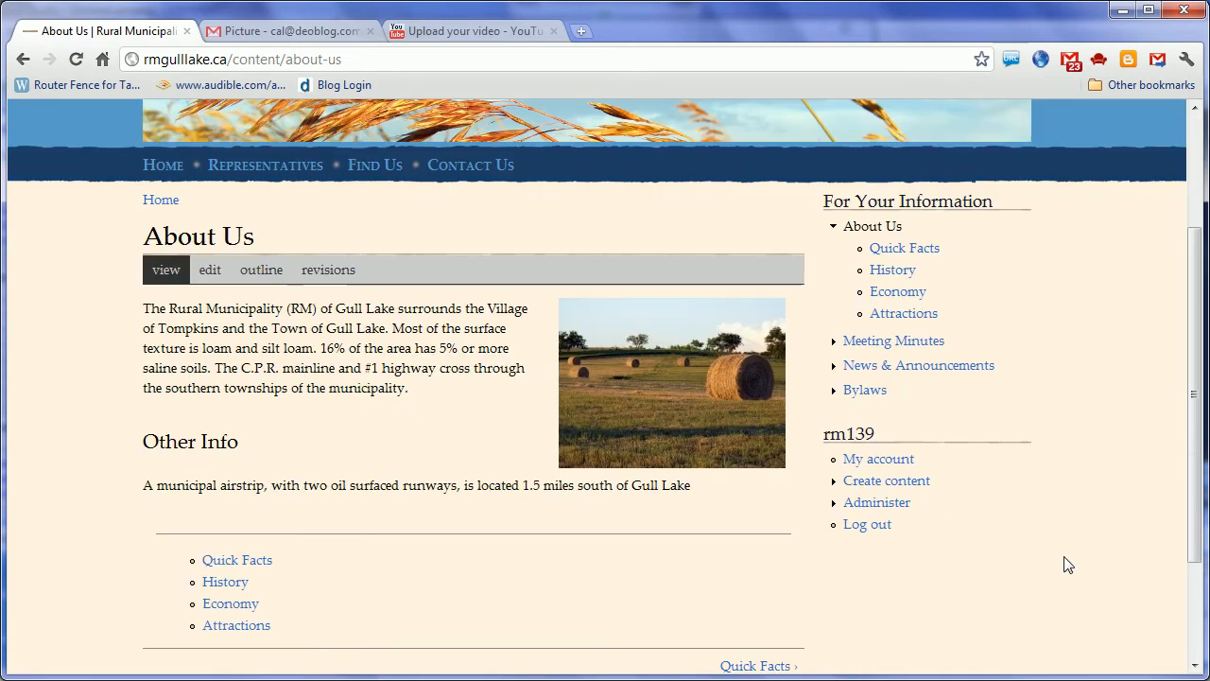
Start a new Page content item titled "Delete Me" with the body text "Some Text"
left_click(861, 484)
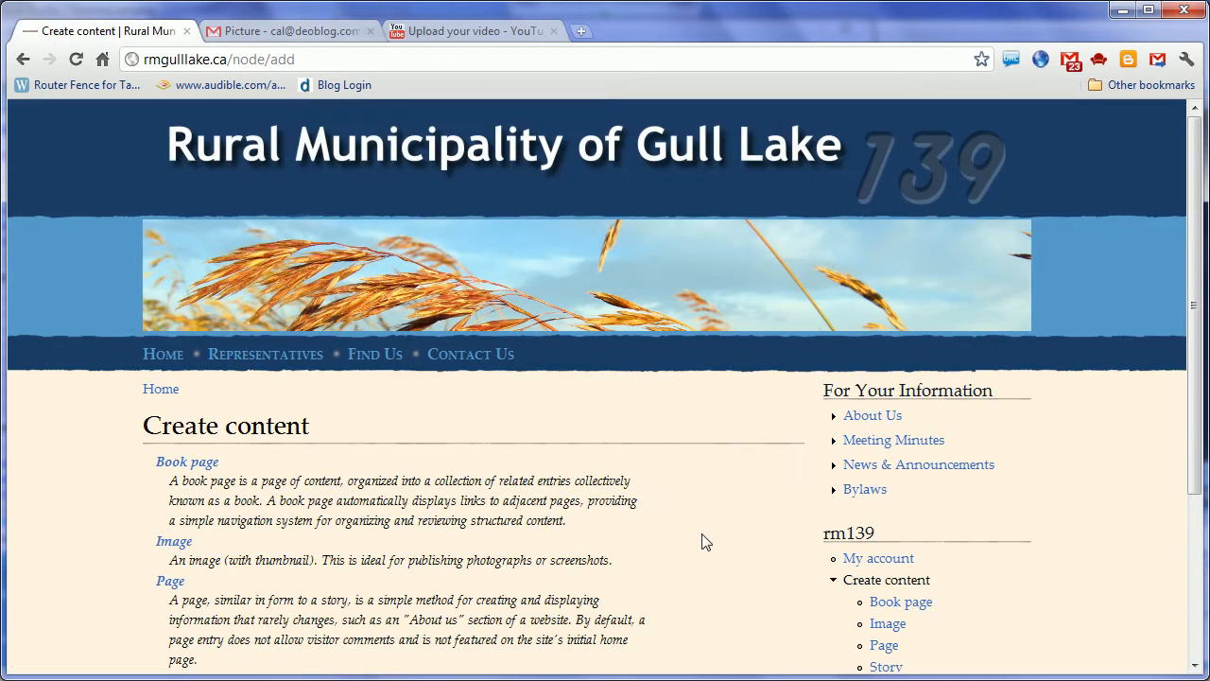
scroll(699, 543, "down", 2)
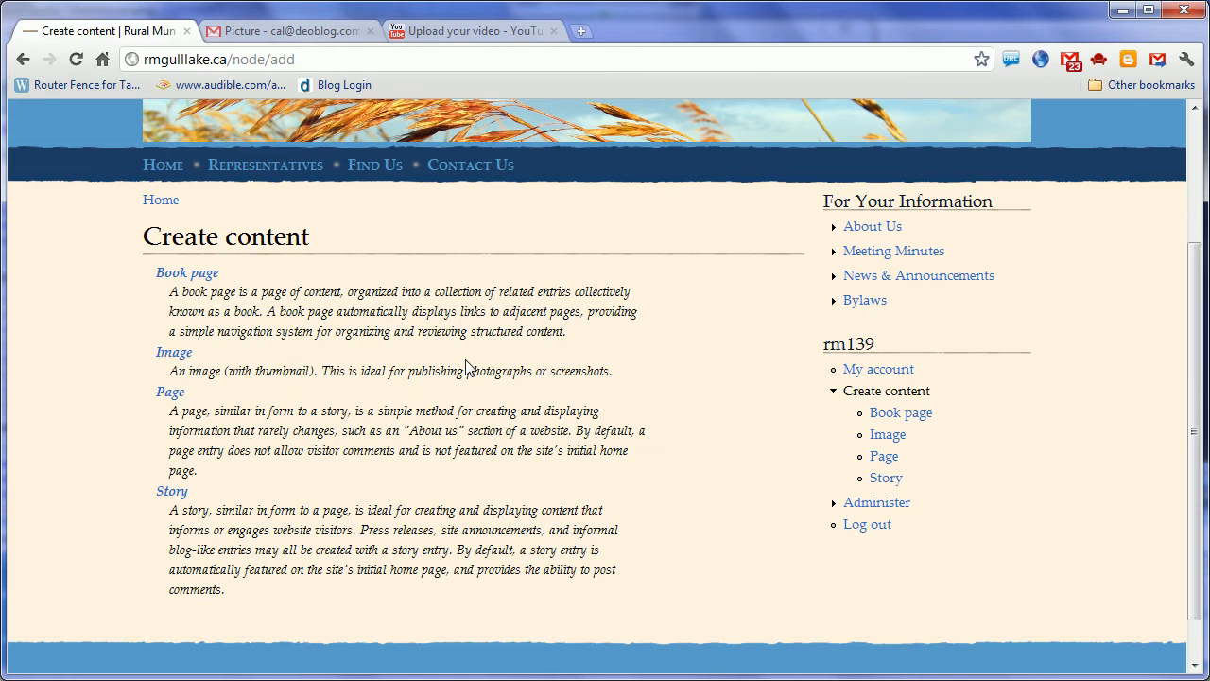
left_click(171, 400)
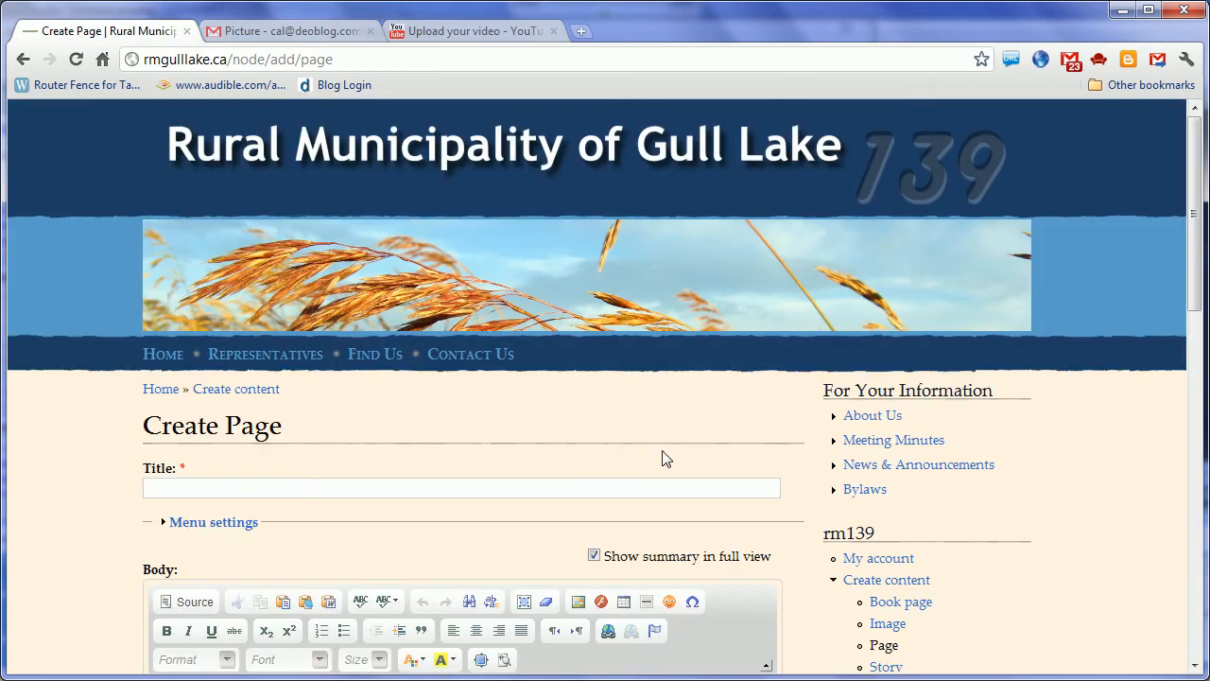
left_click(524, 490)
type("Delete Me")
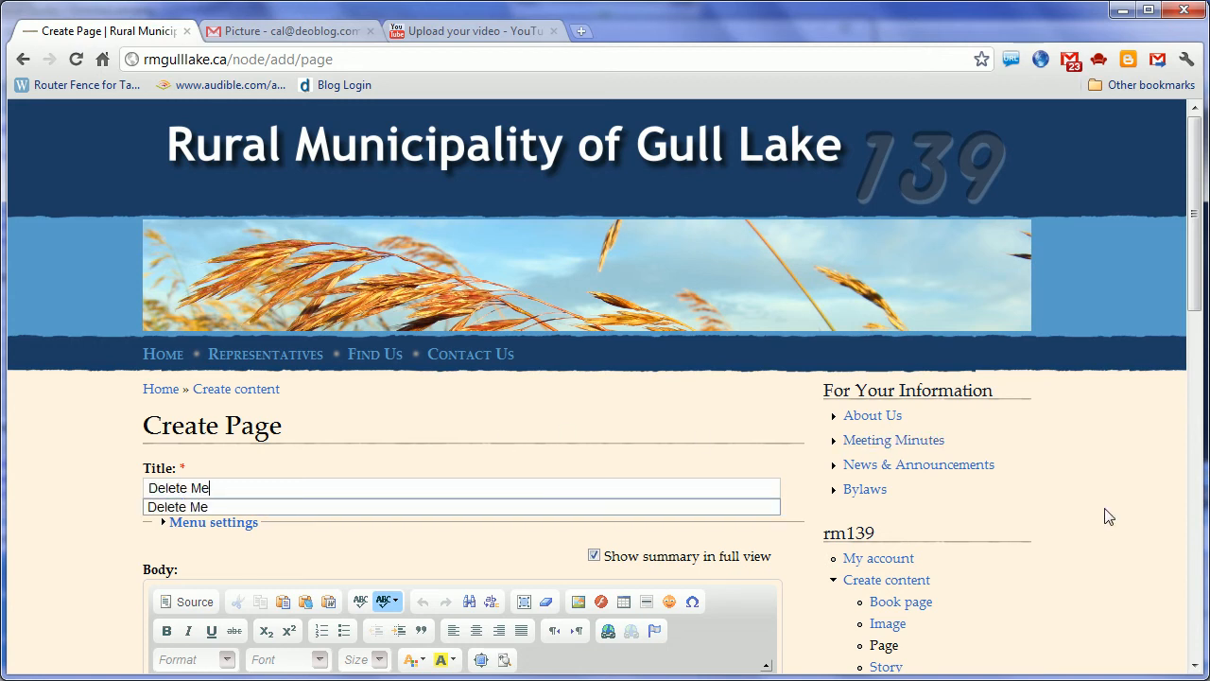
scroll(1102, 513, "down", 3)
left_click(272, 424)
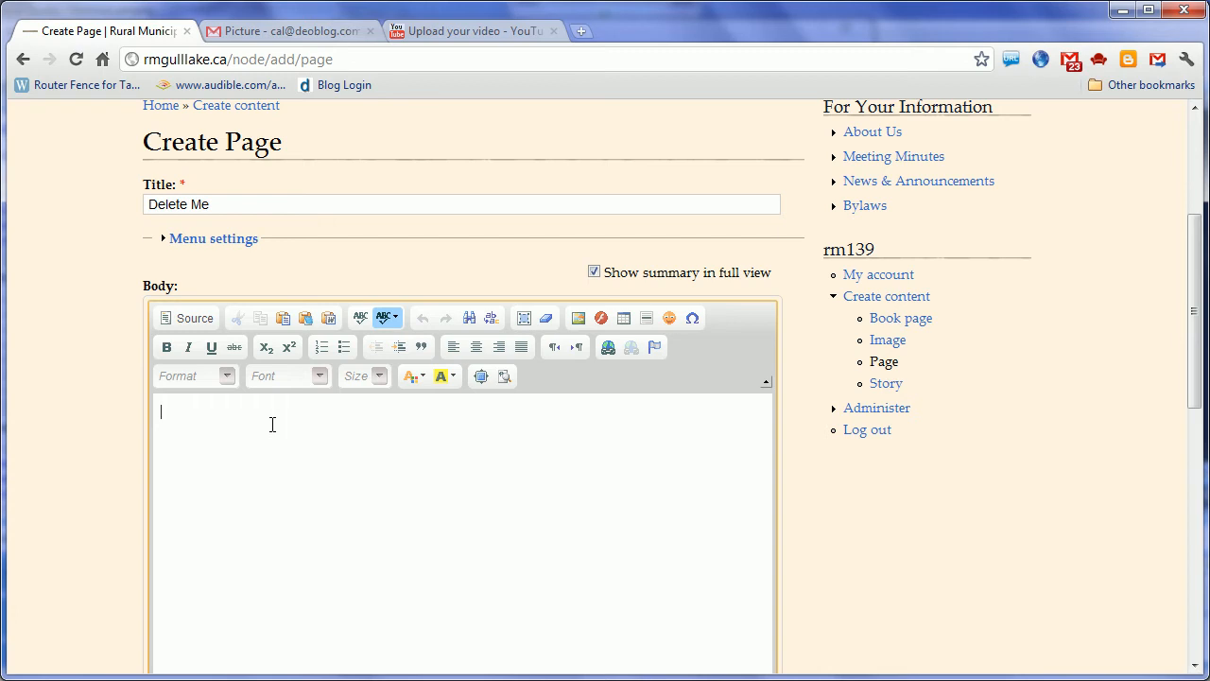
type("Some Text")
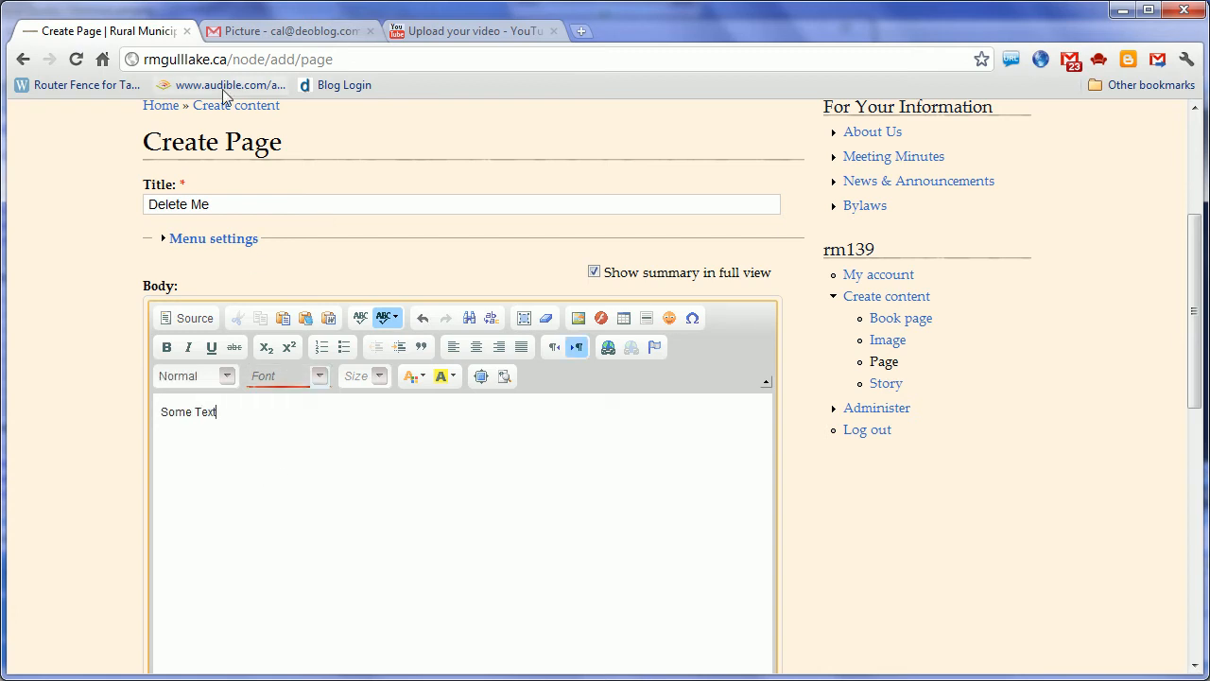
Give the page a menu link titled "Menu Item" under Primary links with a weight of 11
left_click(224, 246)
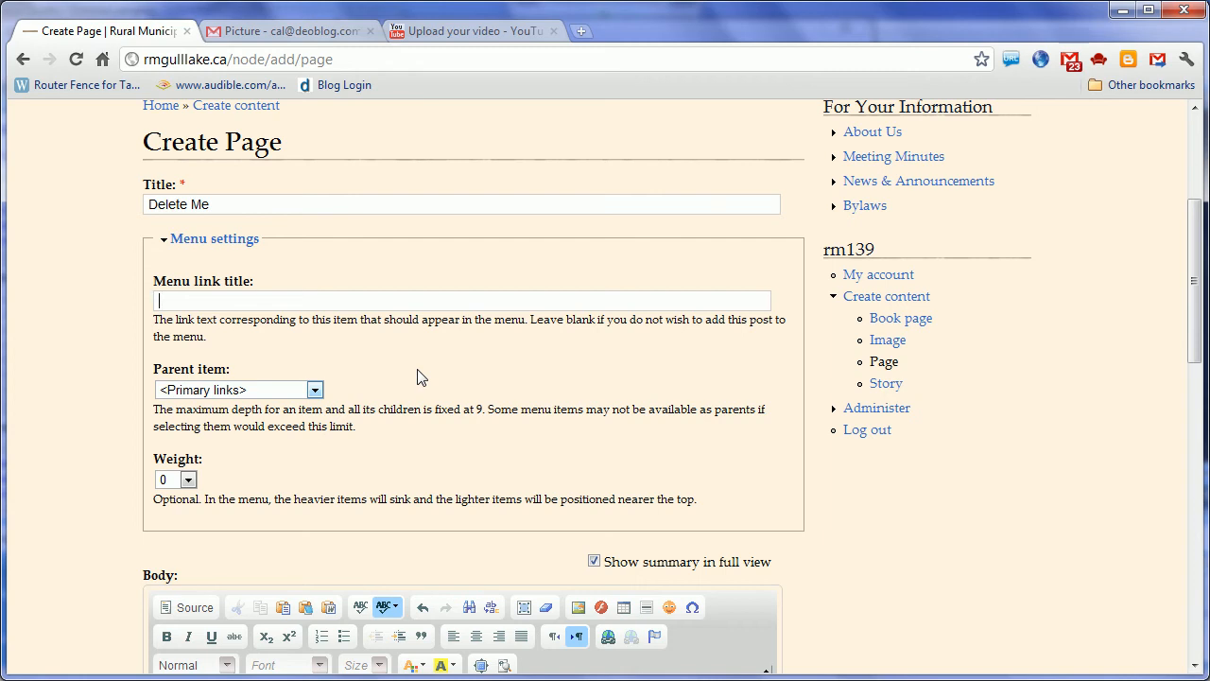
type("Menu Item")
left_click(189, 480)
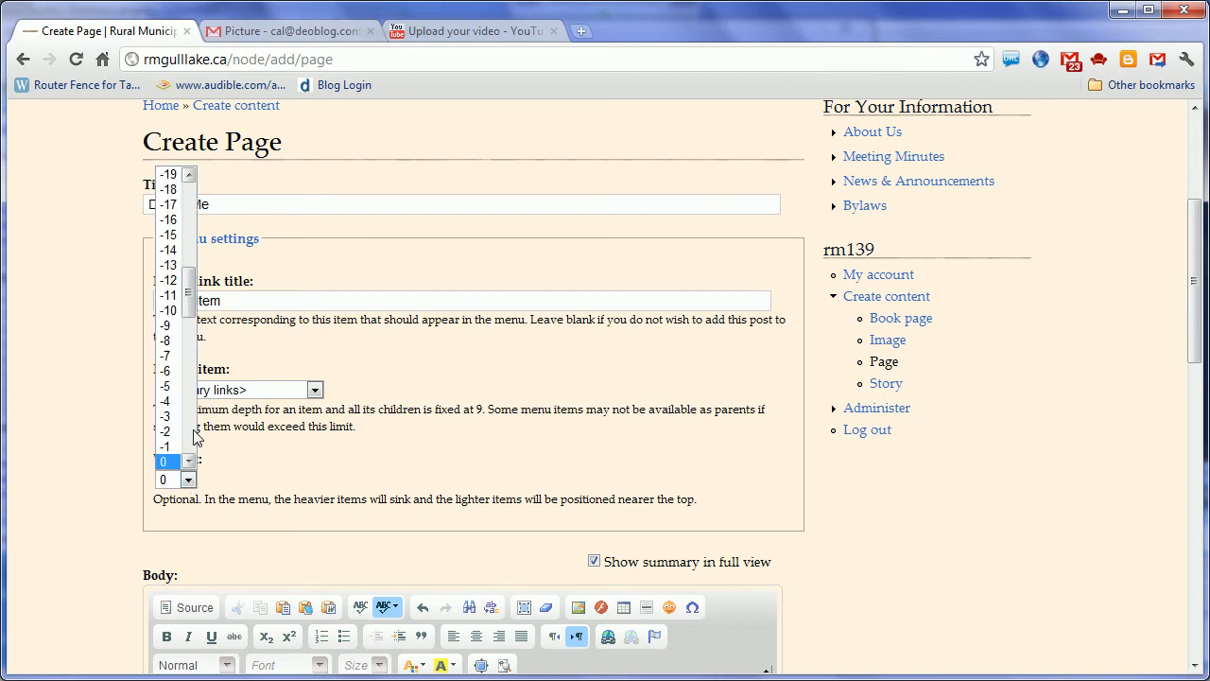
scroll(194, 440, "down", 5)
left_click(170, 366)
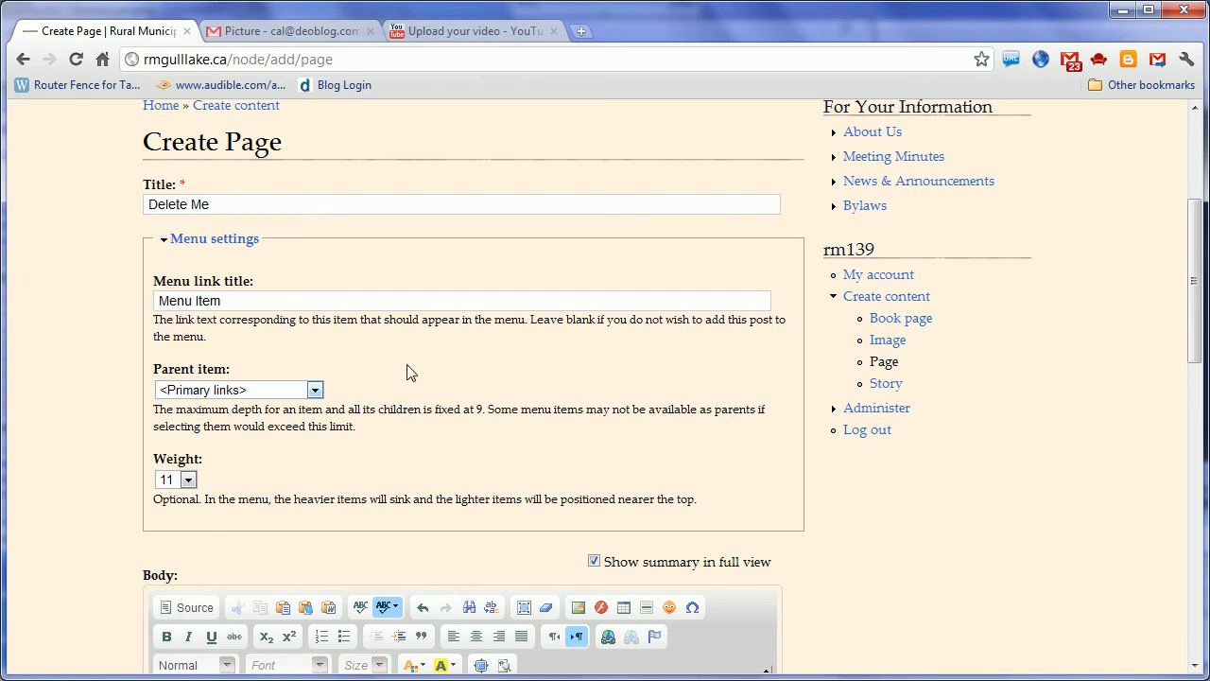
Save the new page and view it through its "Menu Item" link in the site navigation
scroll(454, 468, "down", 2)
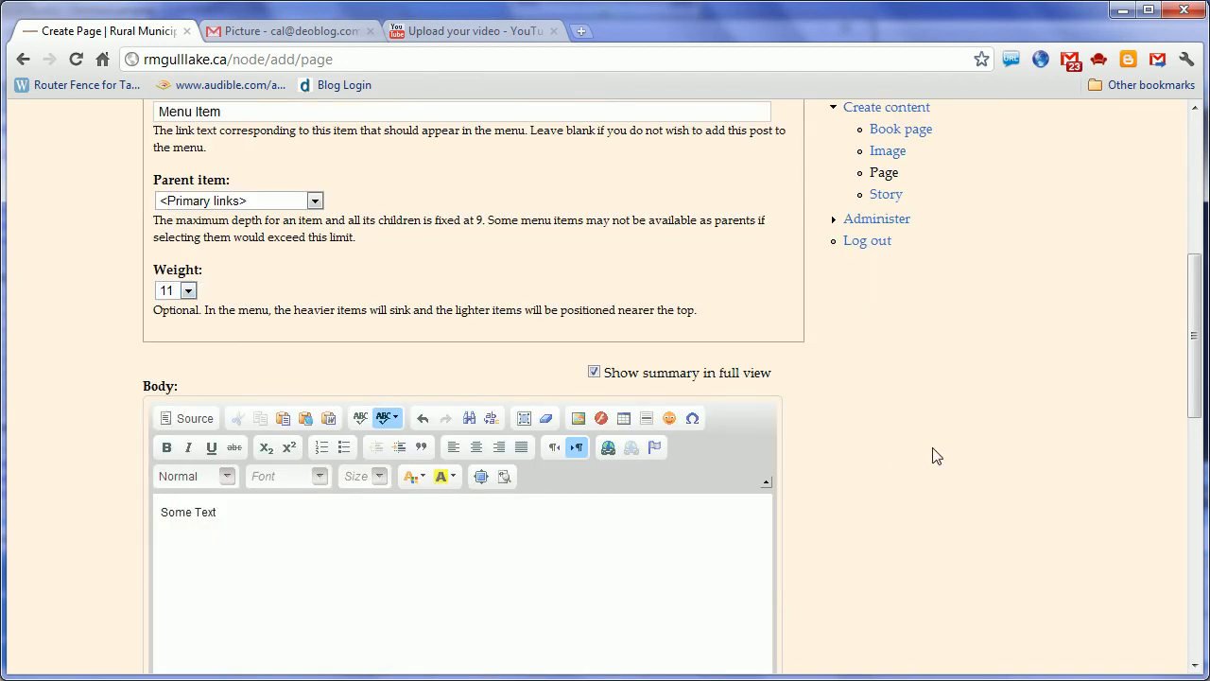
scroll(924, 459, "down", 6)
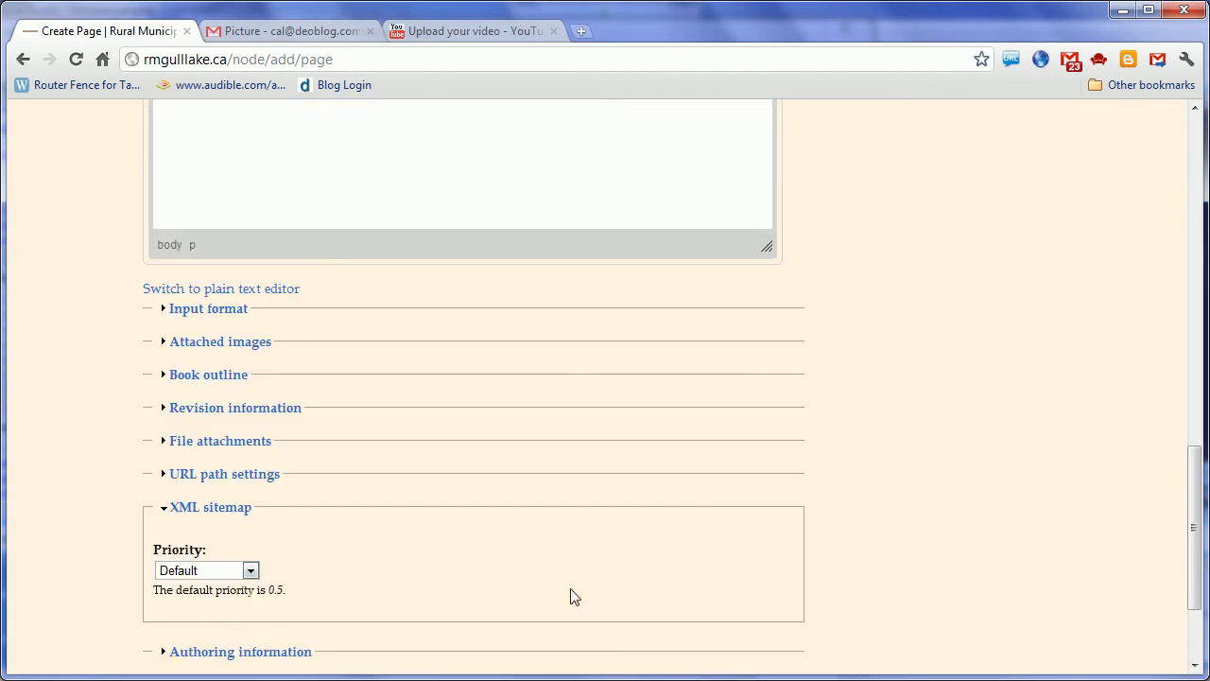
scroll(914, 456, "down", 1)
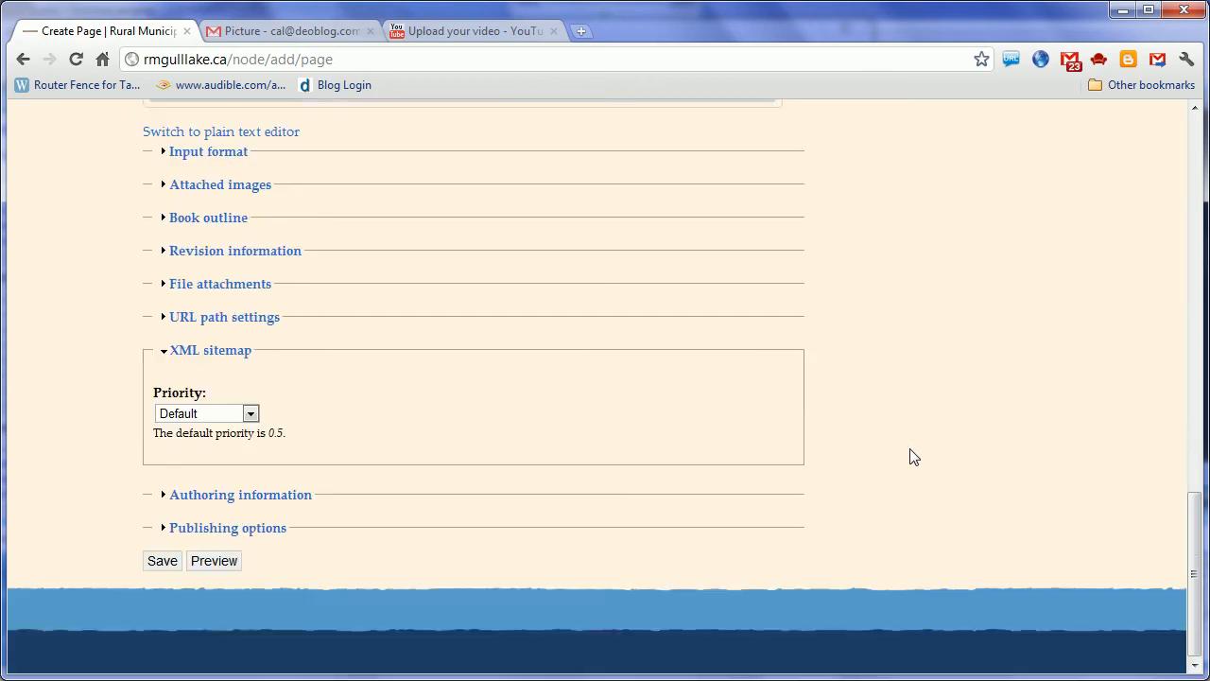
scroll(1012, 537, "down", 1)
left_click(166, 562)
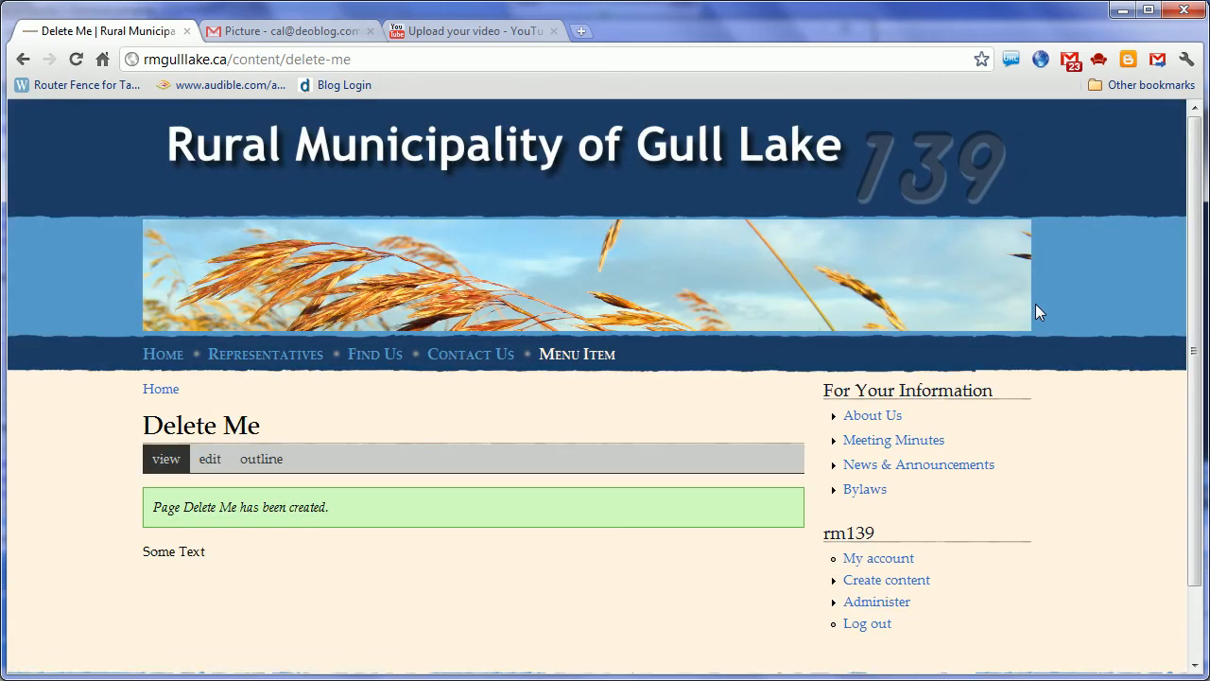
left_click(573, 357)
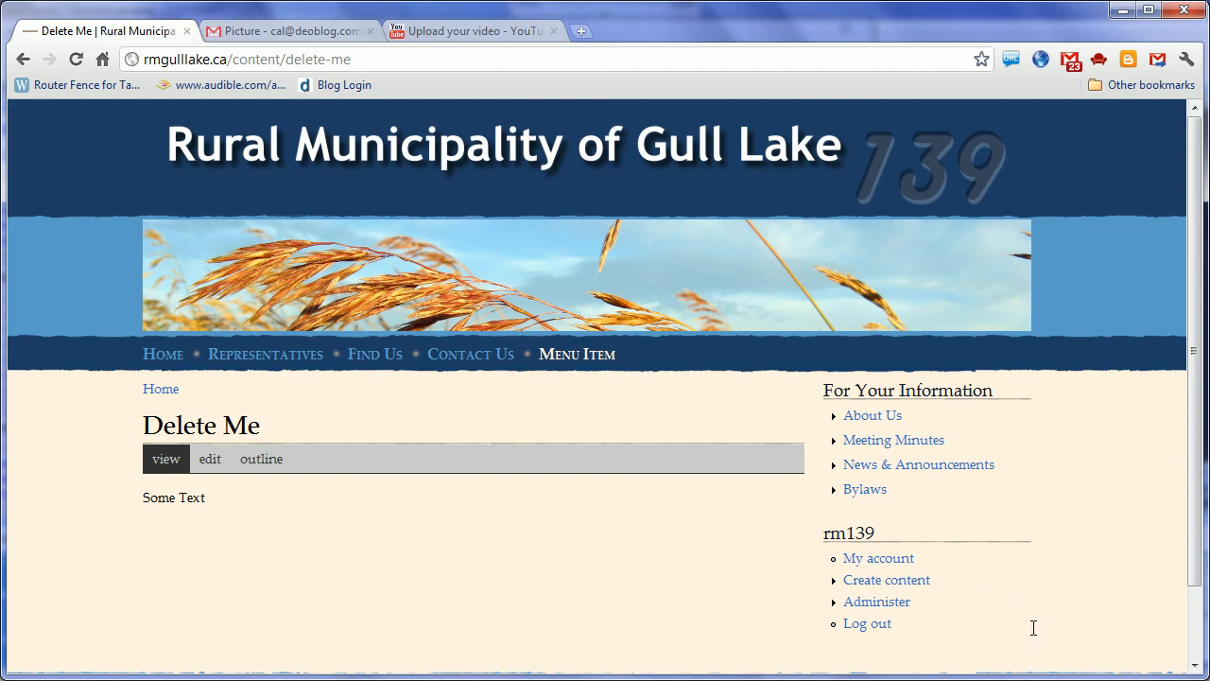
Go to the site's content administration list and locate the "Delete Me" page
left_click(894, 612)
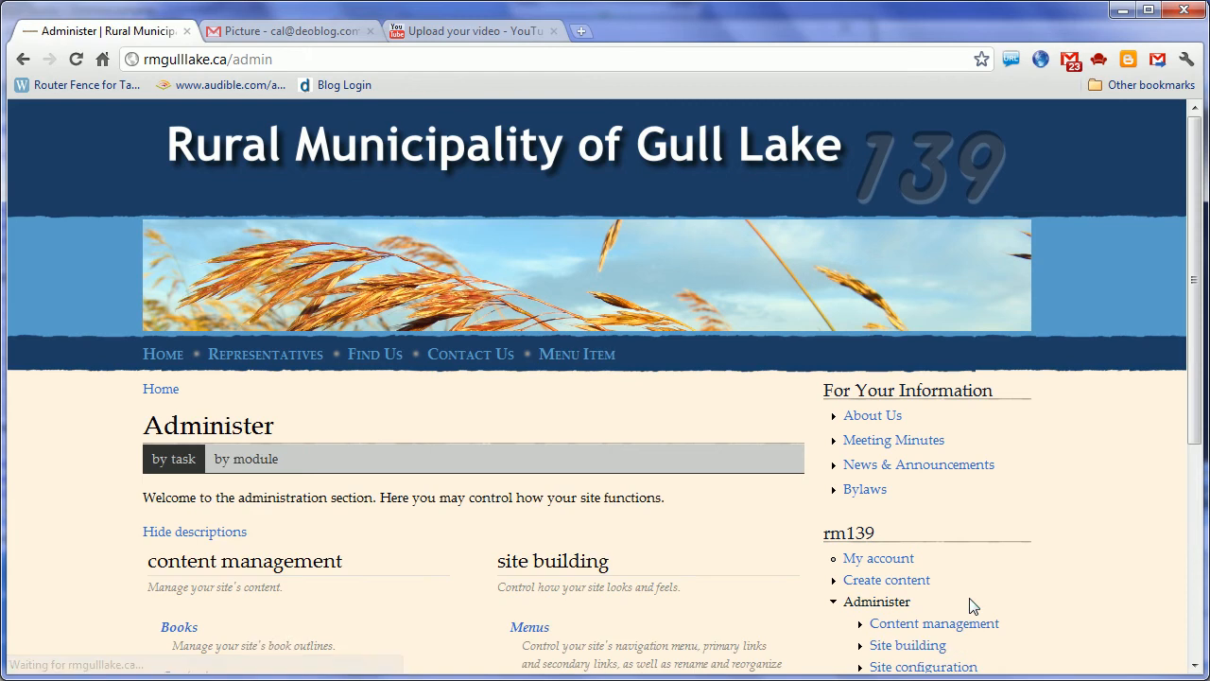
scroll(1027, 581, "down", 3)
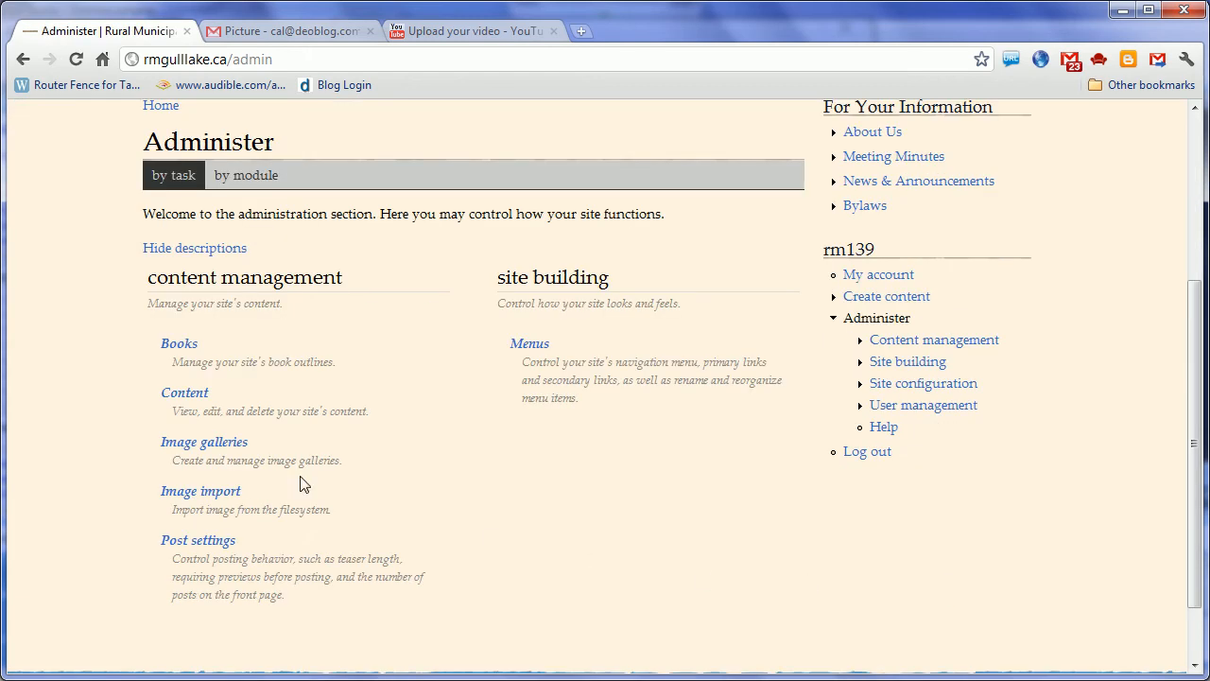
left_click(185, 392)
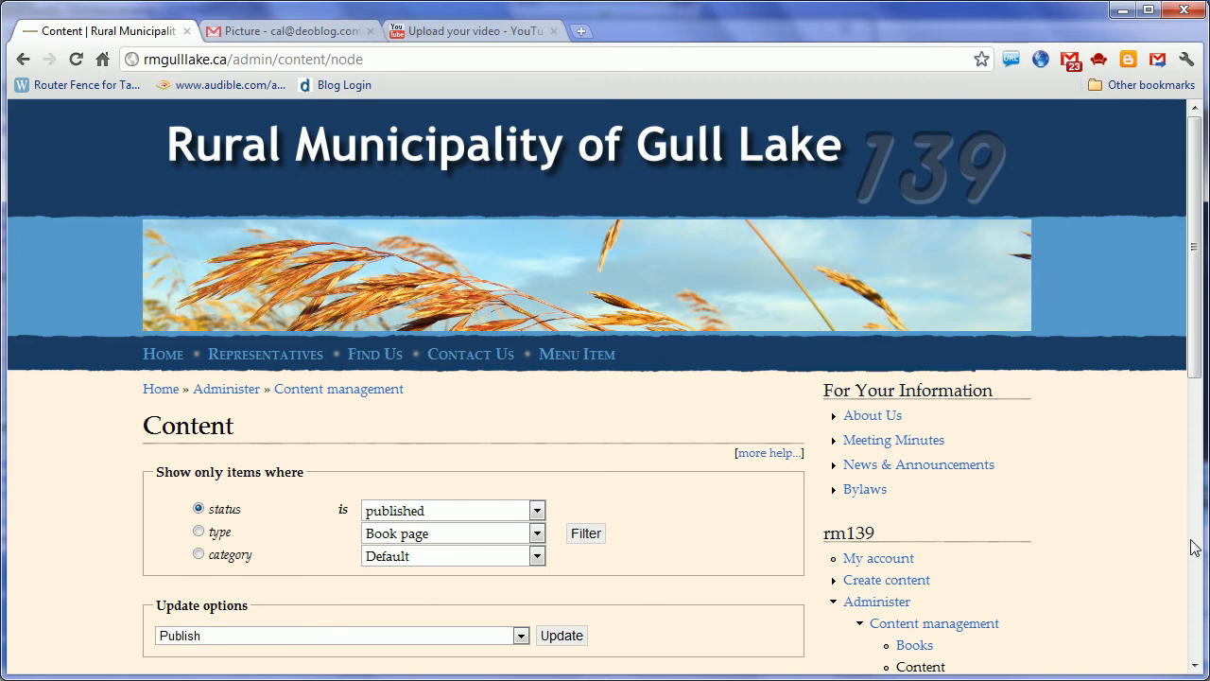
scroll(1144, 549, "down", 6)
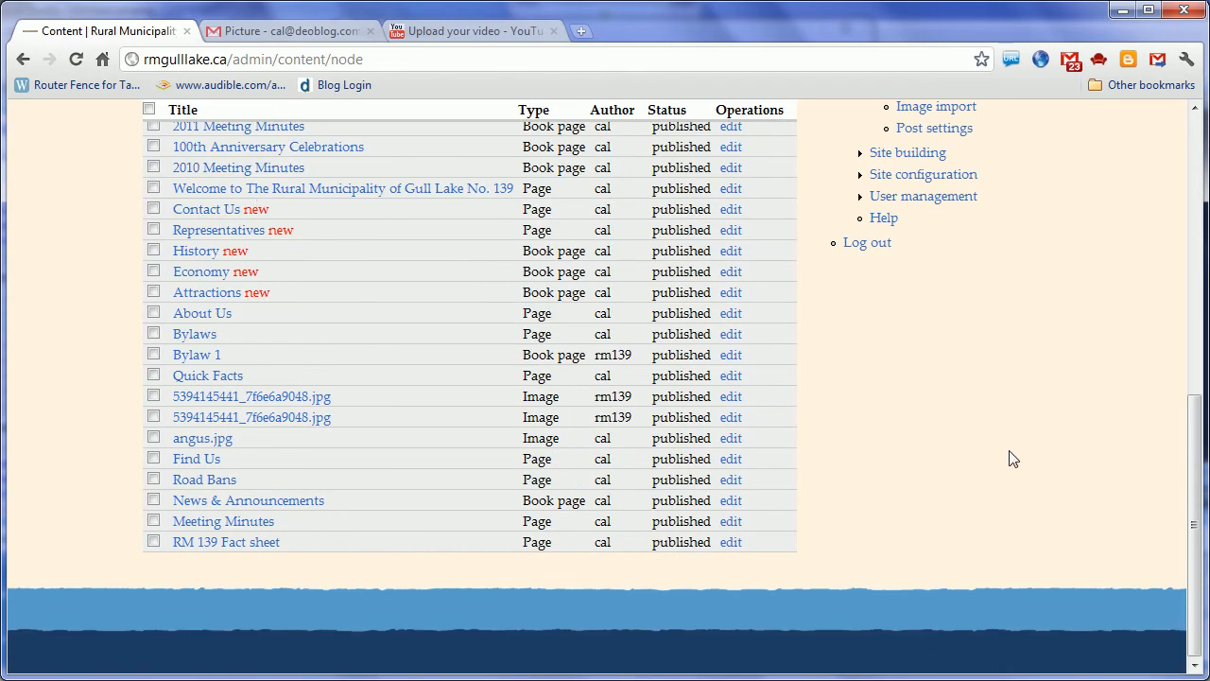
scroll(1040, 468, "up", 1)
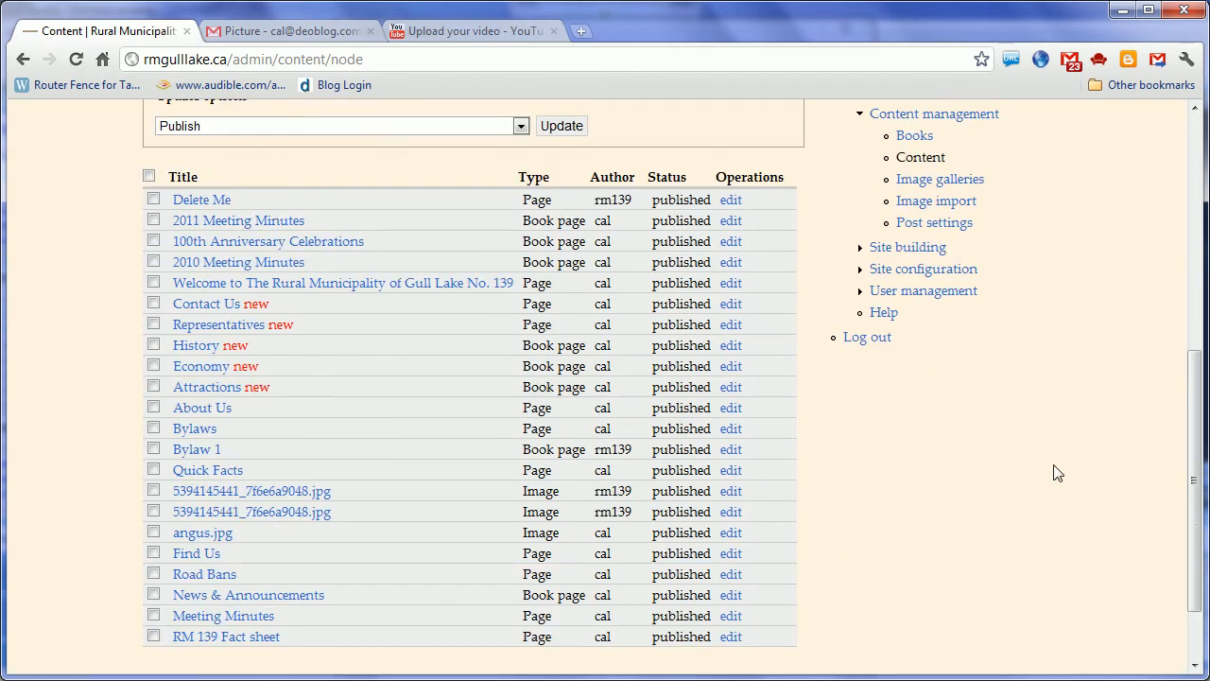
Delete the "Delete Me" page with the Delete update option and confirm the deletion
left_click(153, 199)
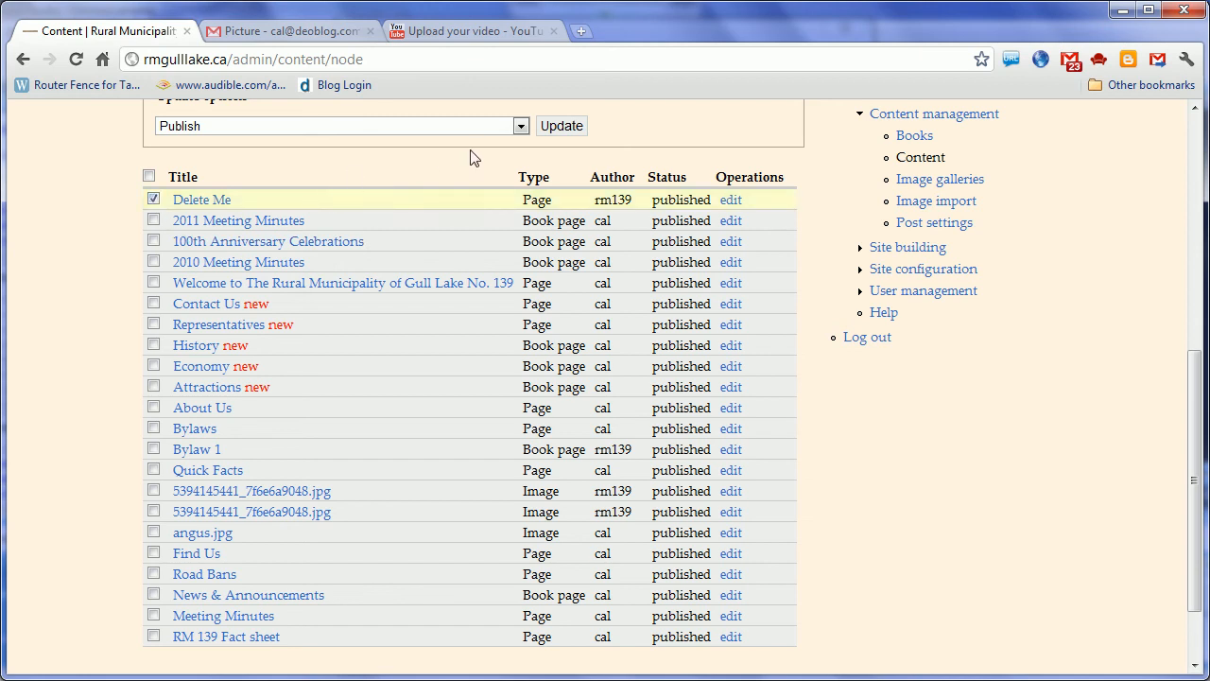
left_click(518, 126)
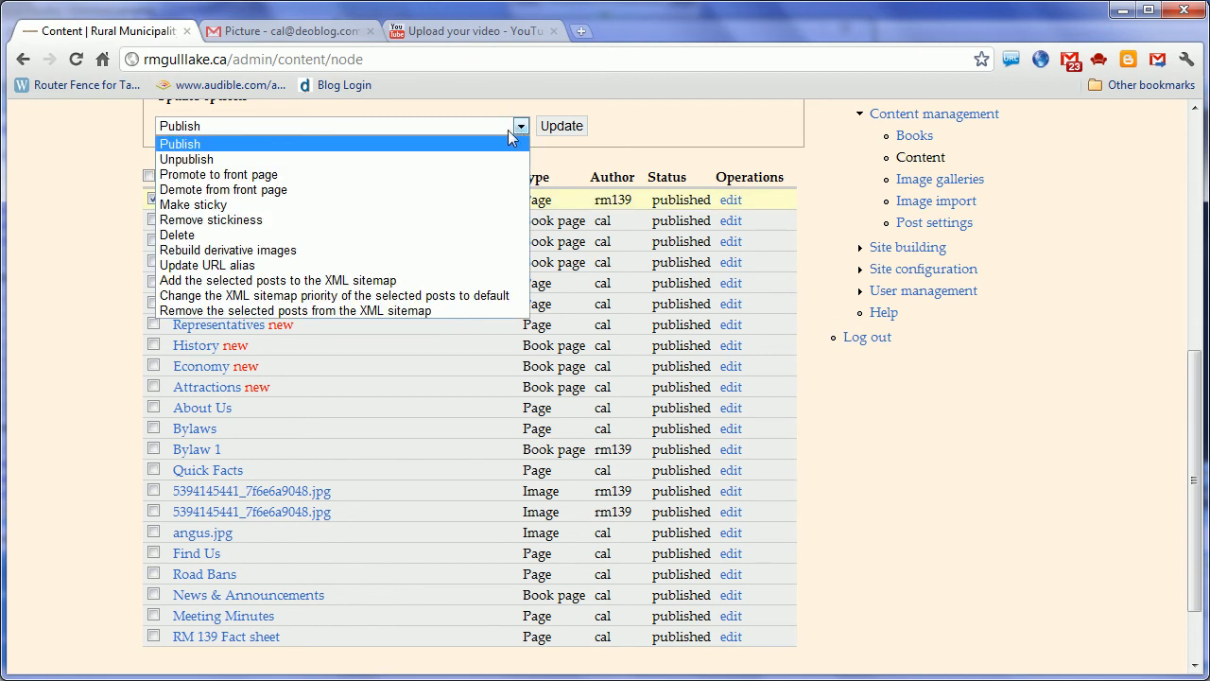
left_click(393, 244)
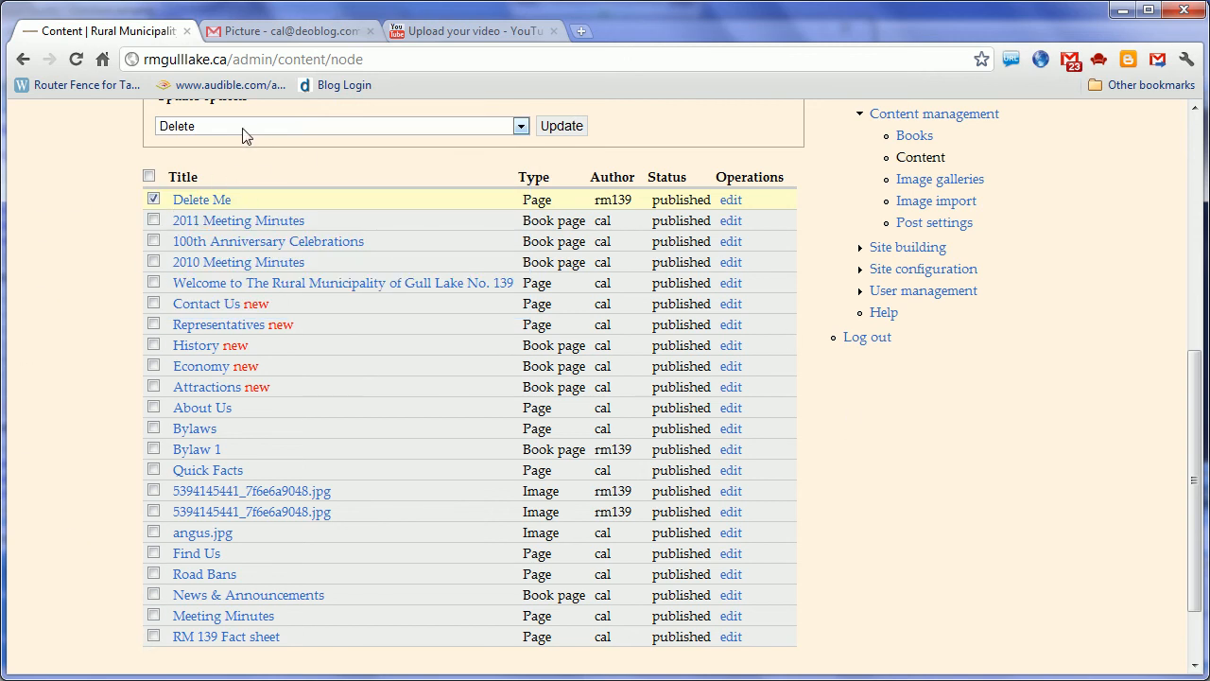
left_click(572, 127)
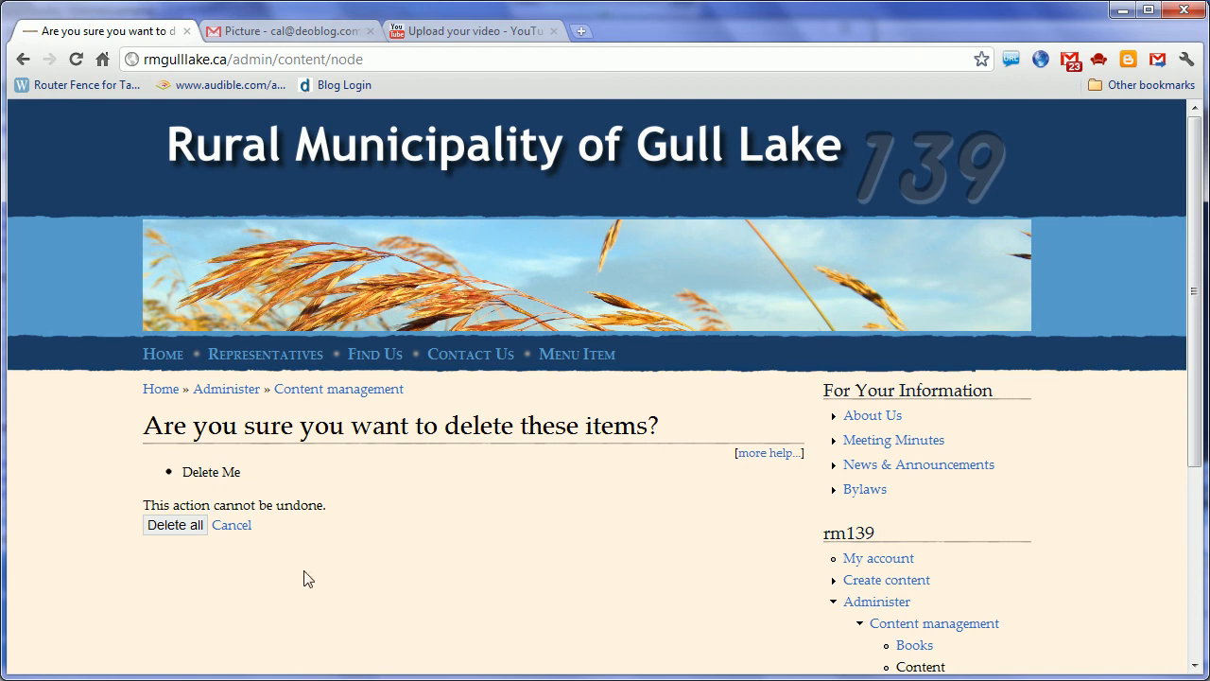
left_click(204, 523)
left_click(176, 527)
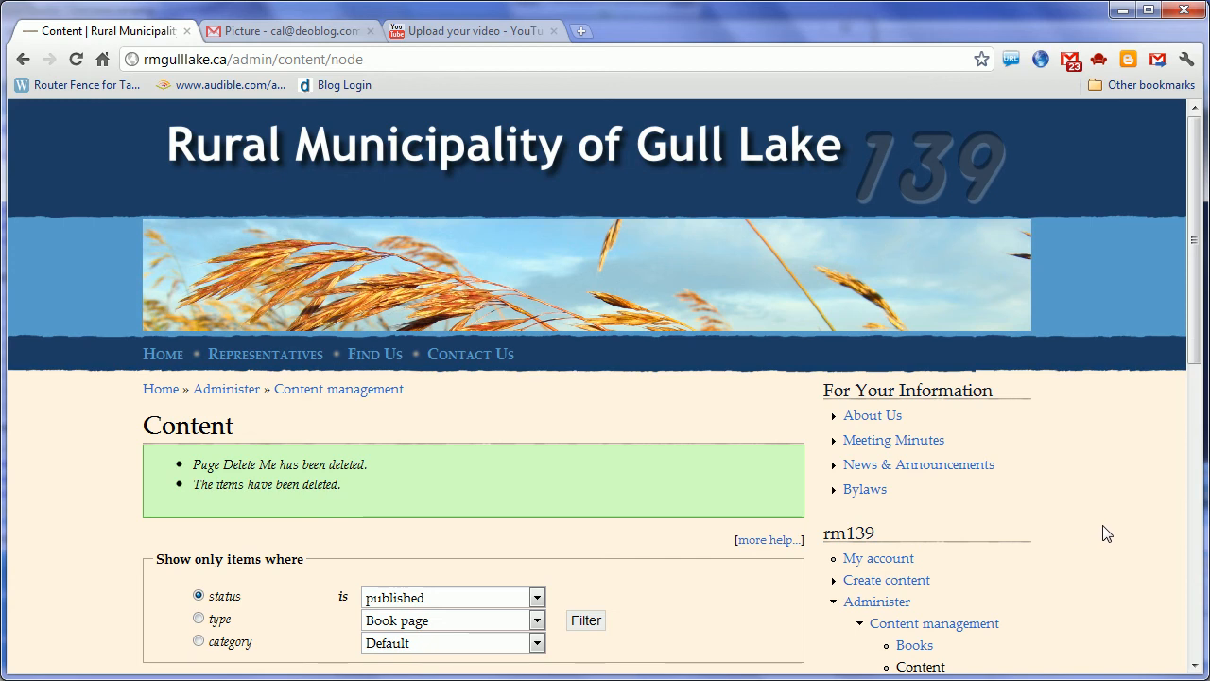
Open the Meeting Minutes page and start adding a child page to it
scroll(1106, 533, "down", 5)
scroll(1106, 533, "up", 3)
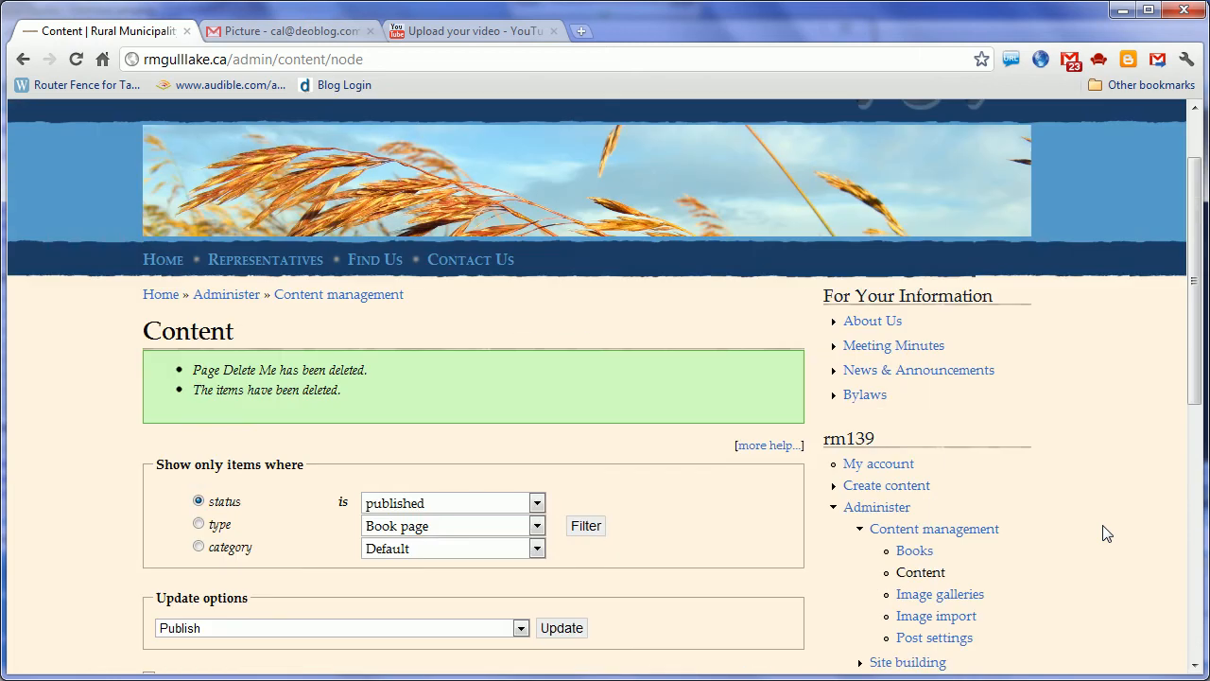
left_click(858, 352)
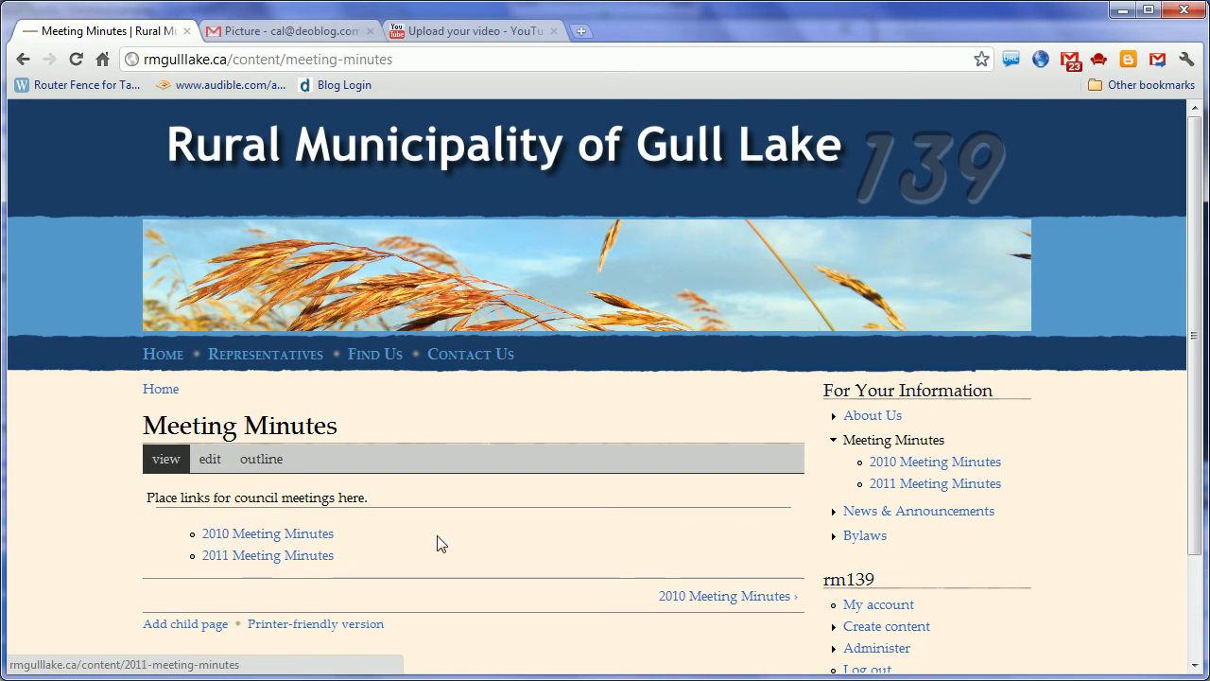
scroll(1021, 583, "down", 1)
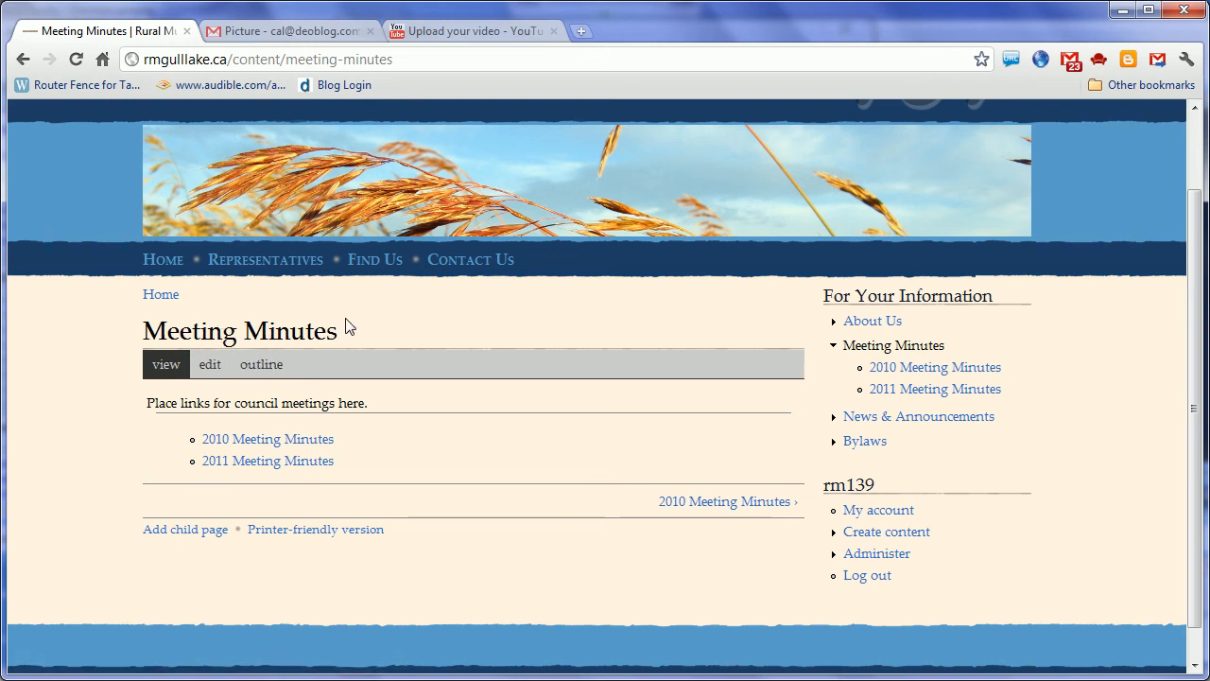
left_click(183, 531)
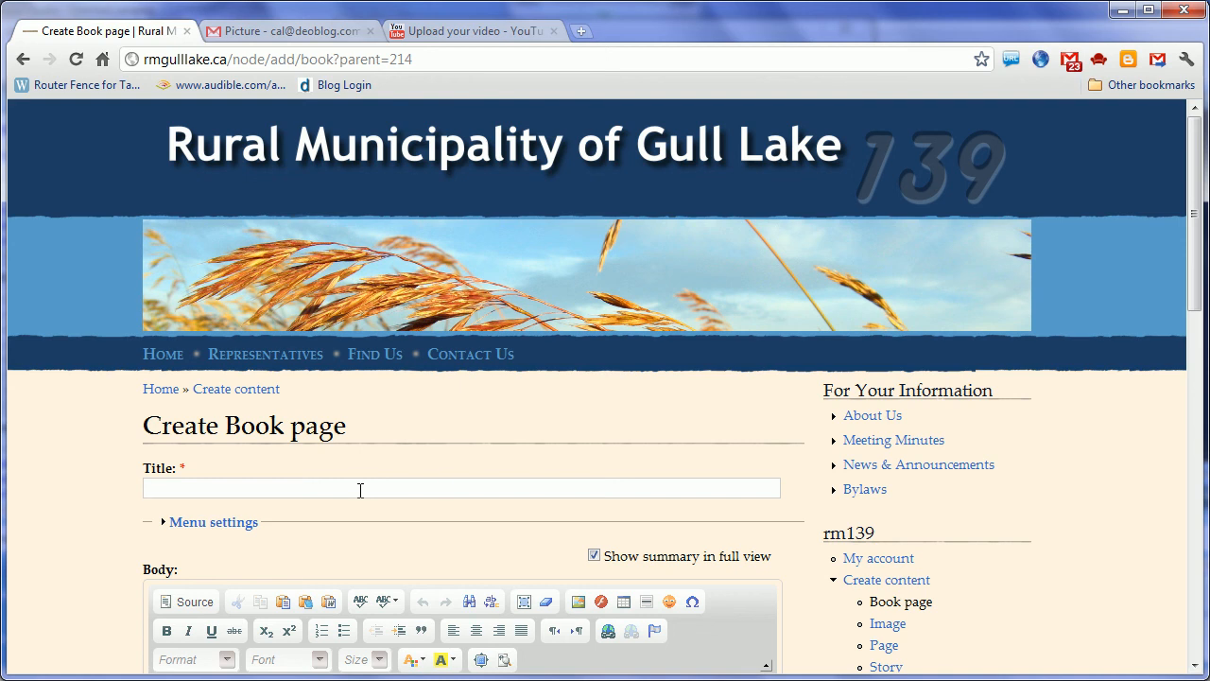
Title the new book page "2012 Minutes" and enter "January Meeting" as its body text
left_click(360, 490)
type("2012 Minutes")
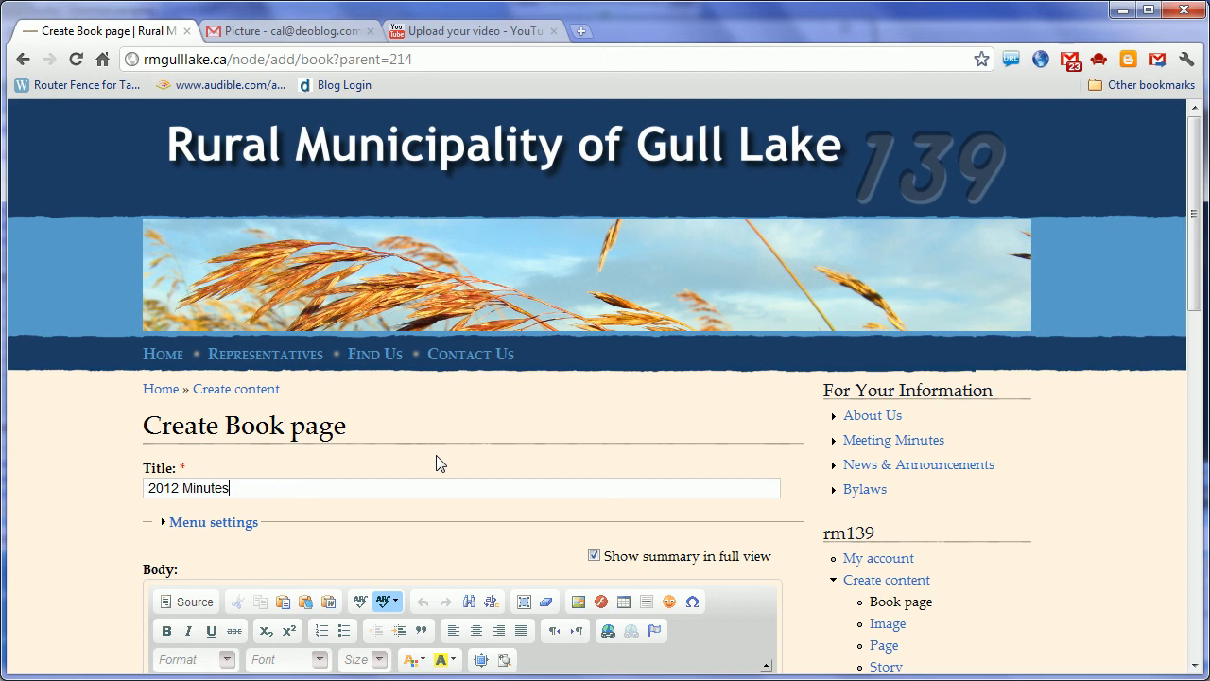
scroll(1068, 477, "down", 2)
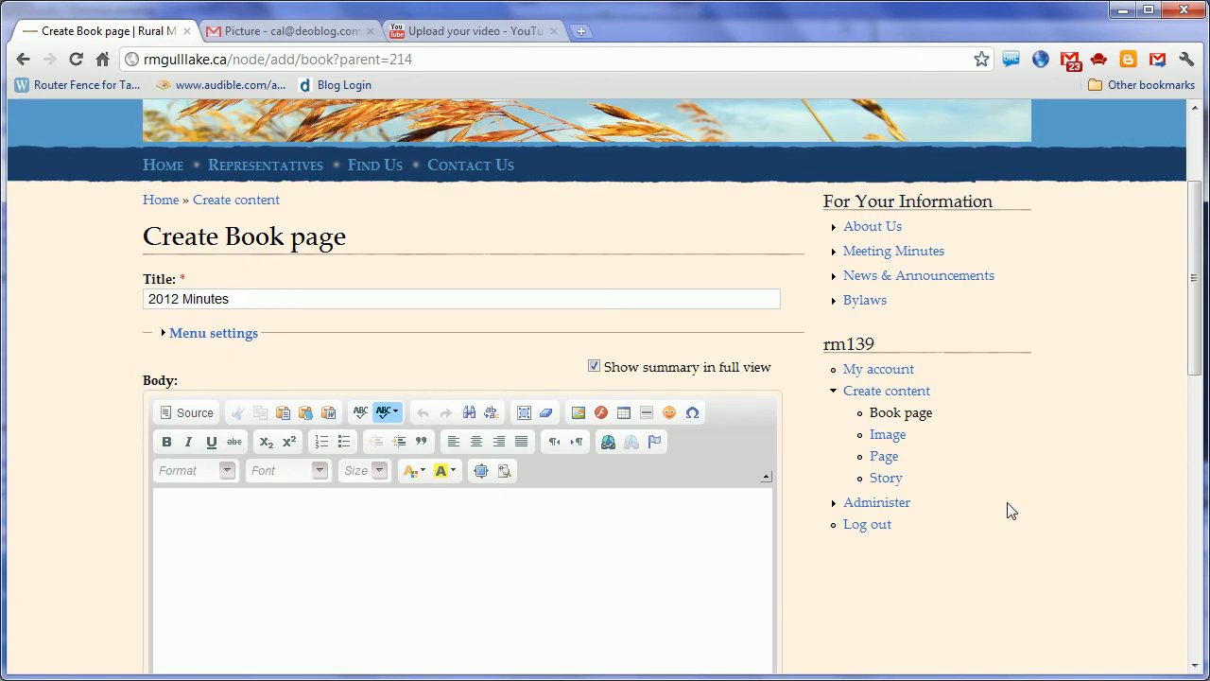
left_click(536, 522)
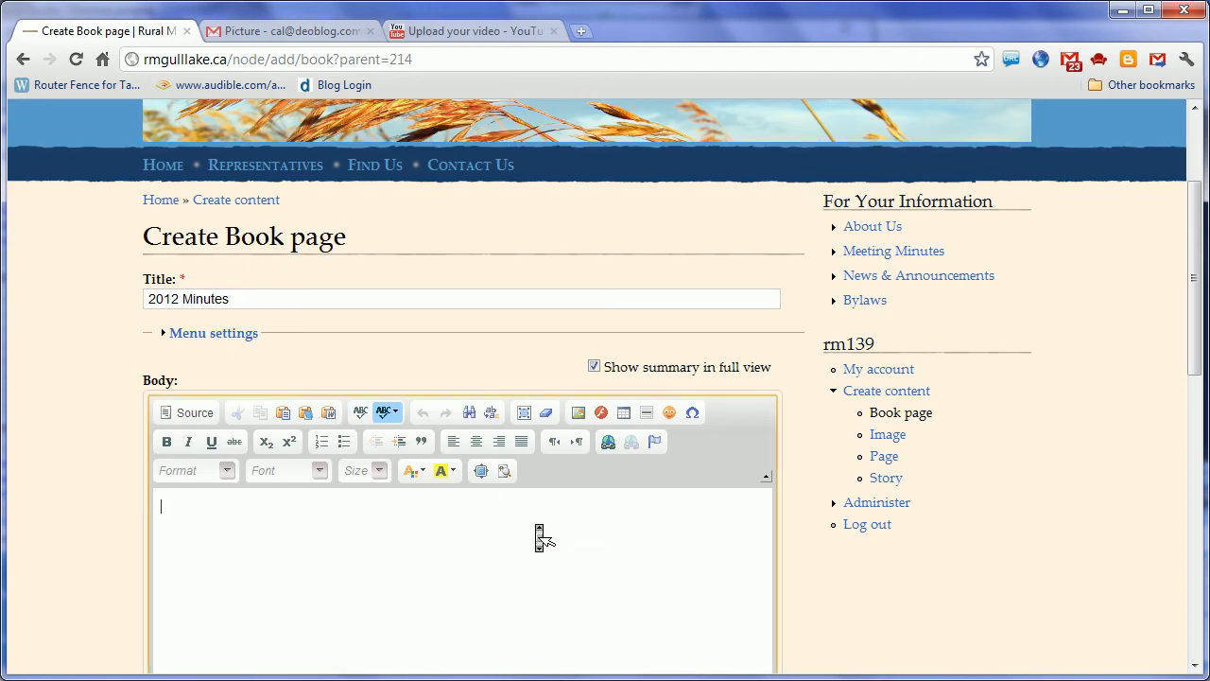
type("January Meeting")
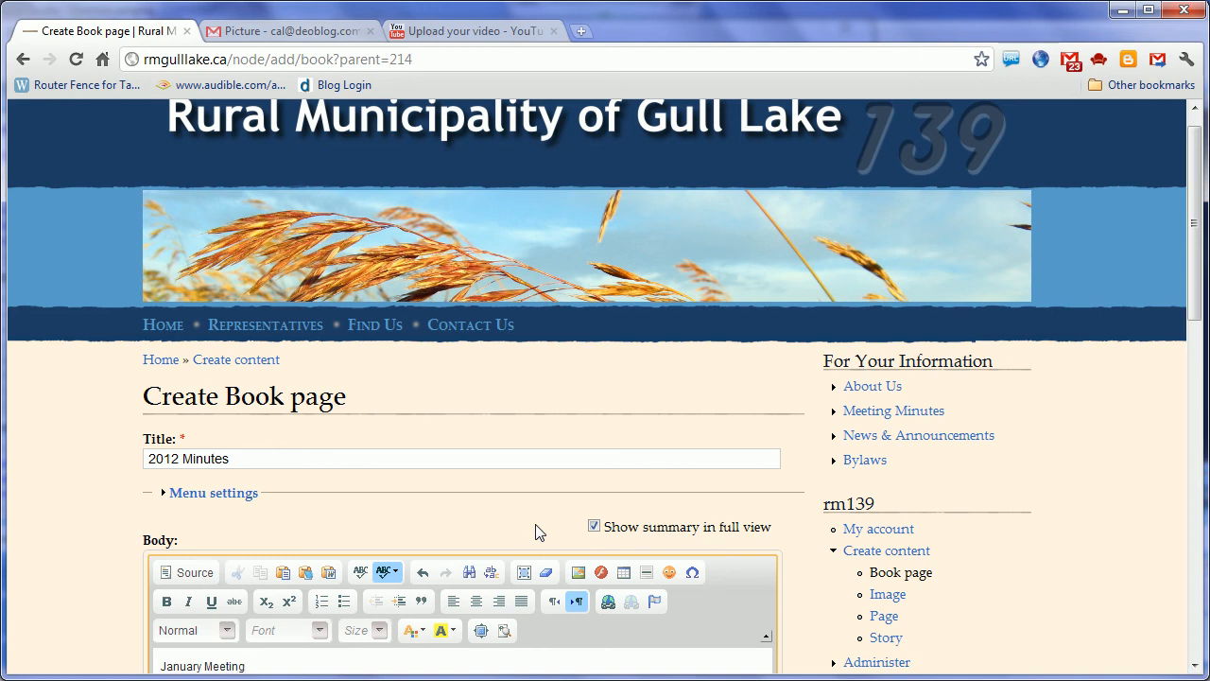
Format the "January Meeting" body text as a bulleted list
left_click(342, 602)
scroll(1069, 575, "down", 1)
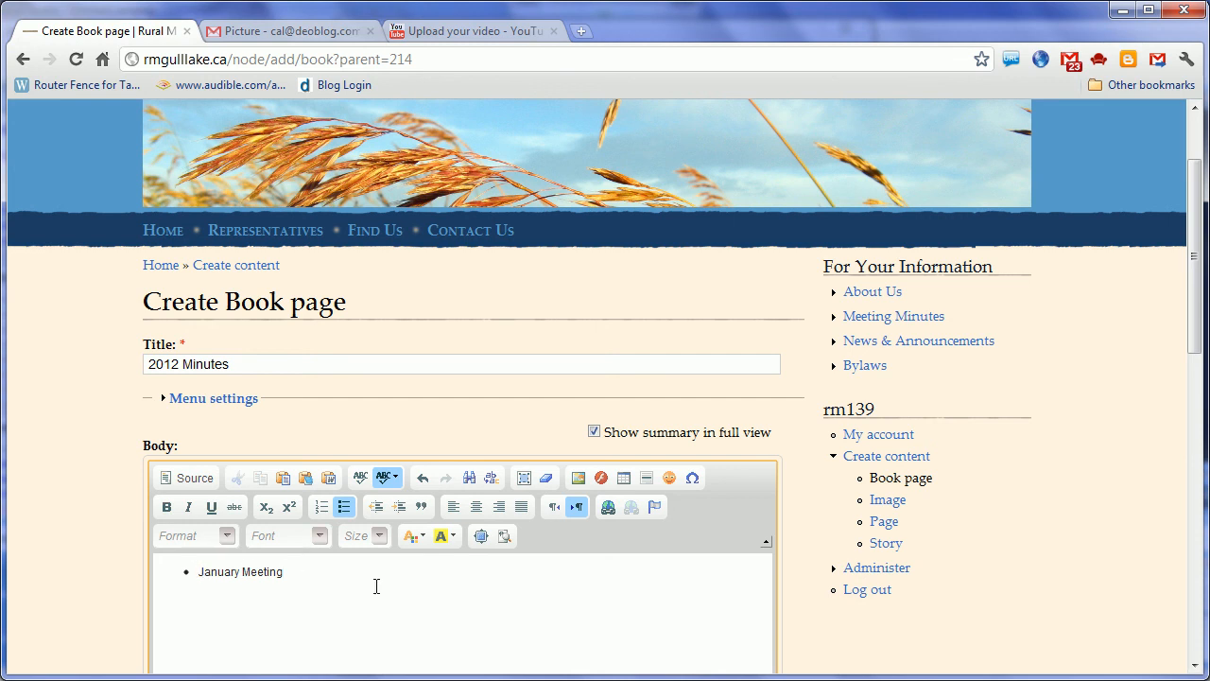
Expand the new page's Menu settings to look over the link title, parent item and weight options, and collapse them again
scroll(1087, 515, "down", 2)
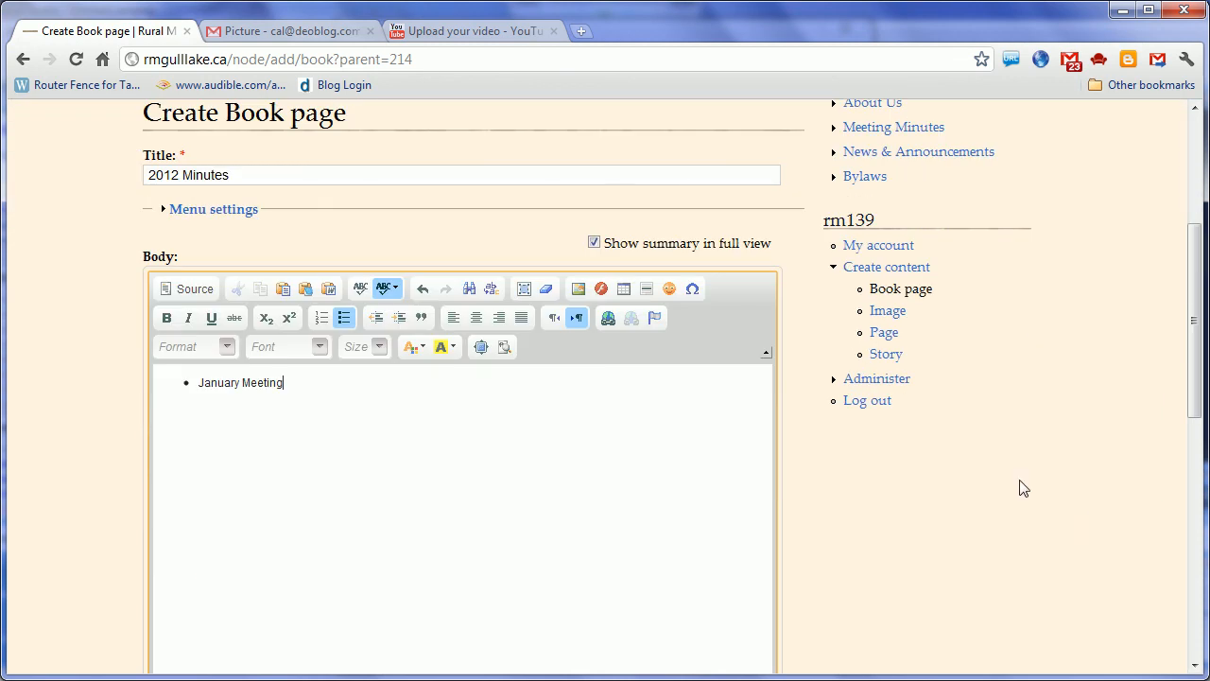
left_click(234, 213)
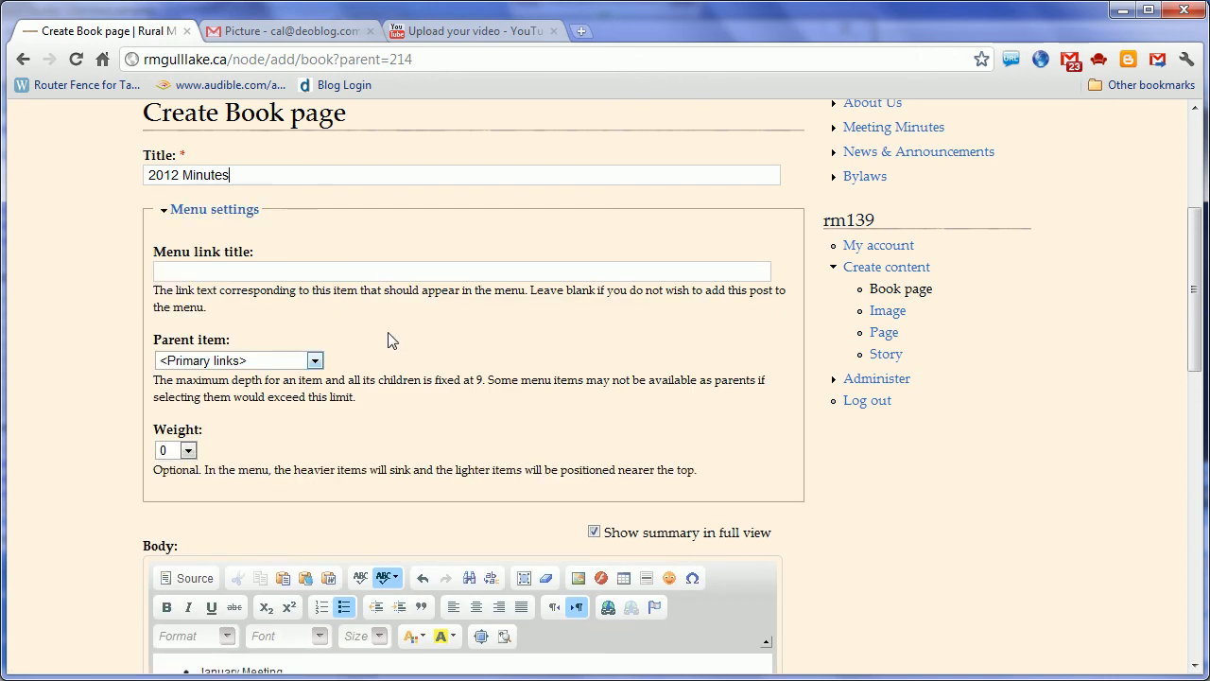
left_click(250, 216)
scroll(1096, 438, "up", 3)
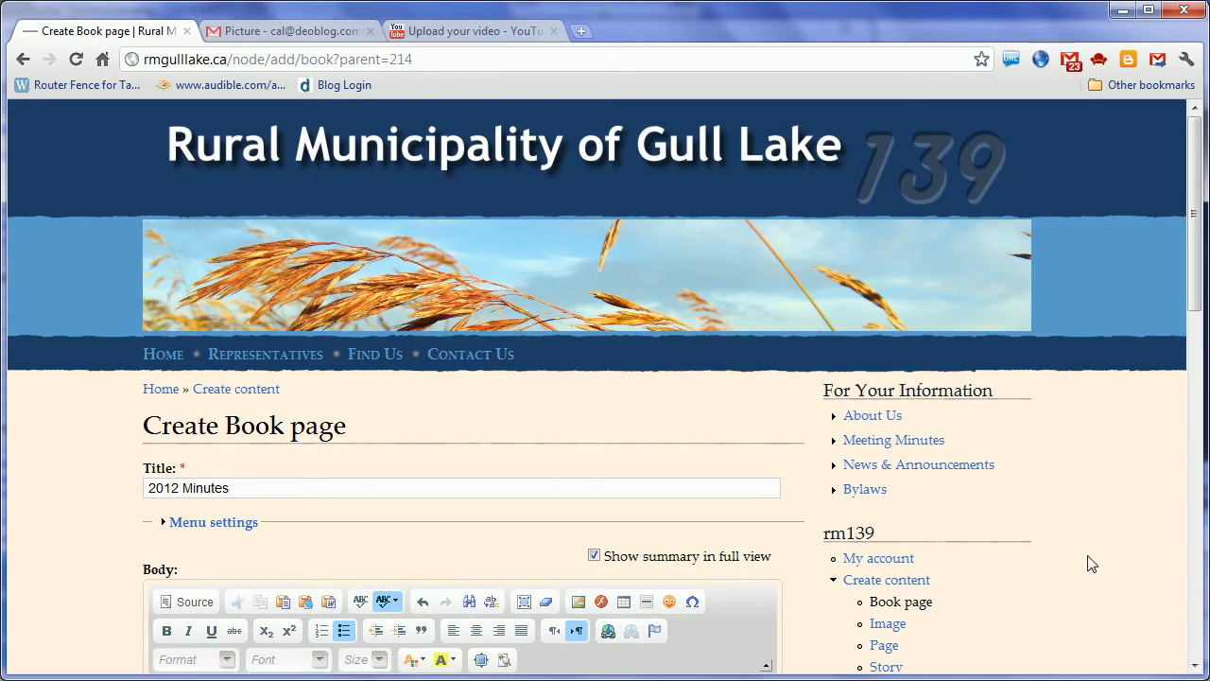
Set the new page's weight to 3 in its book outline
scroll(1092, 563, "down", 8)
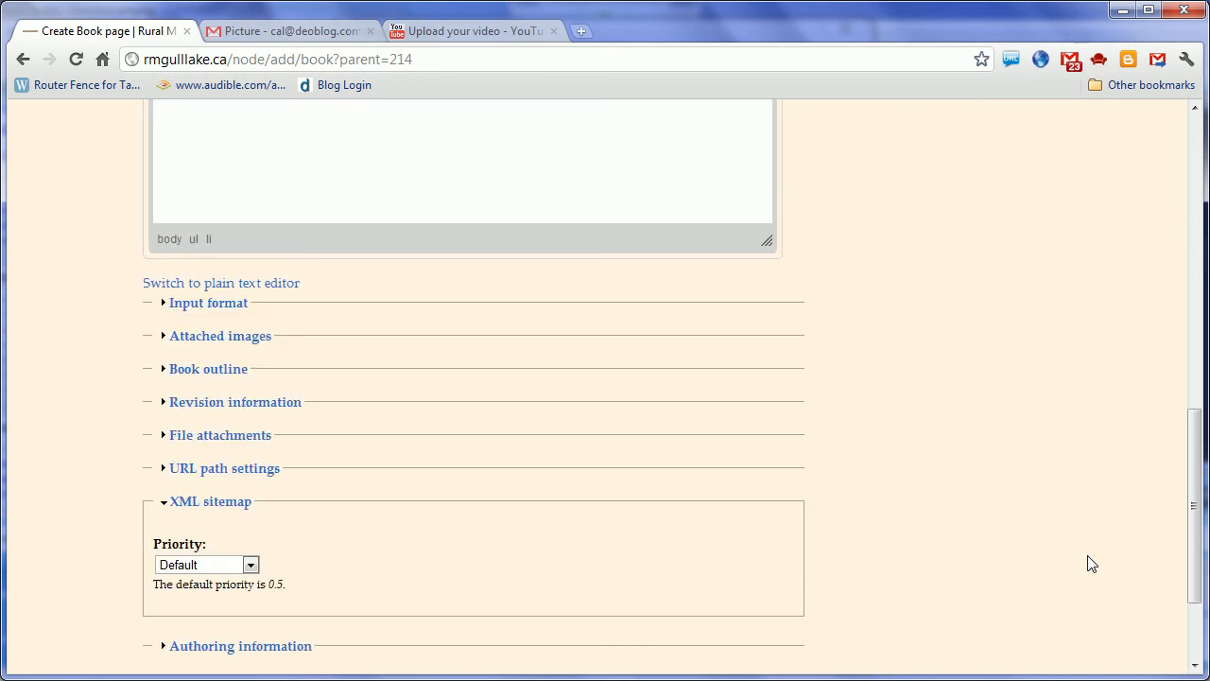
left_click(219, 371)
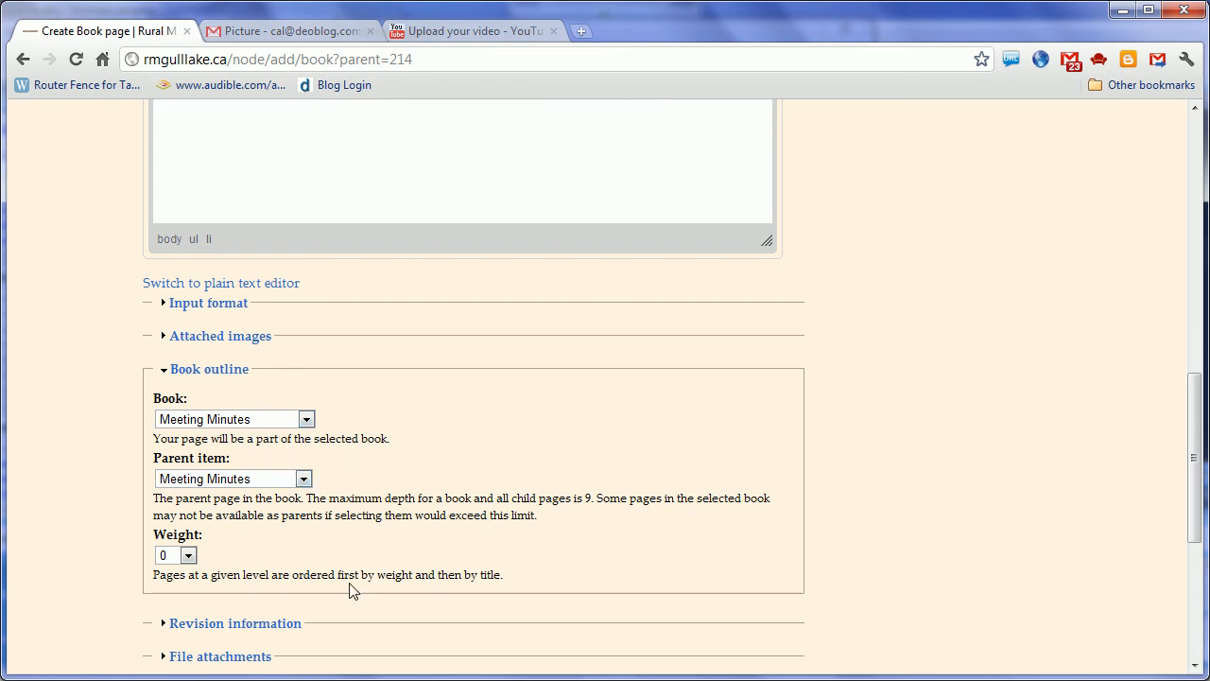
left_click(189, 556)
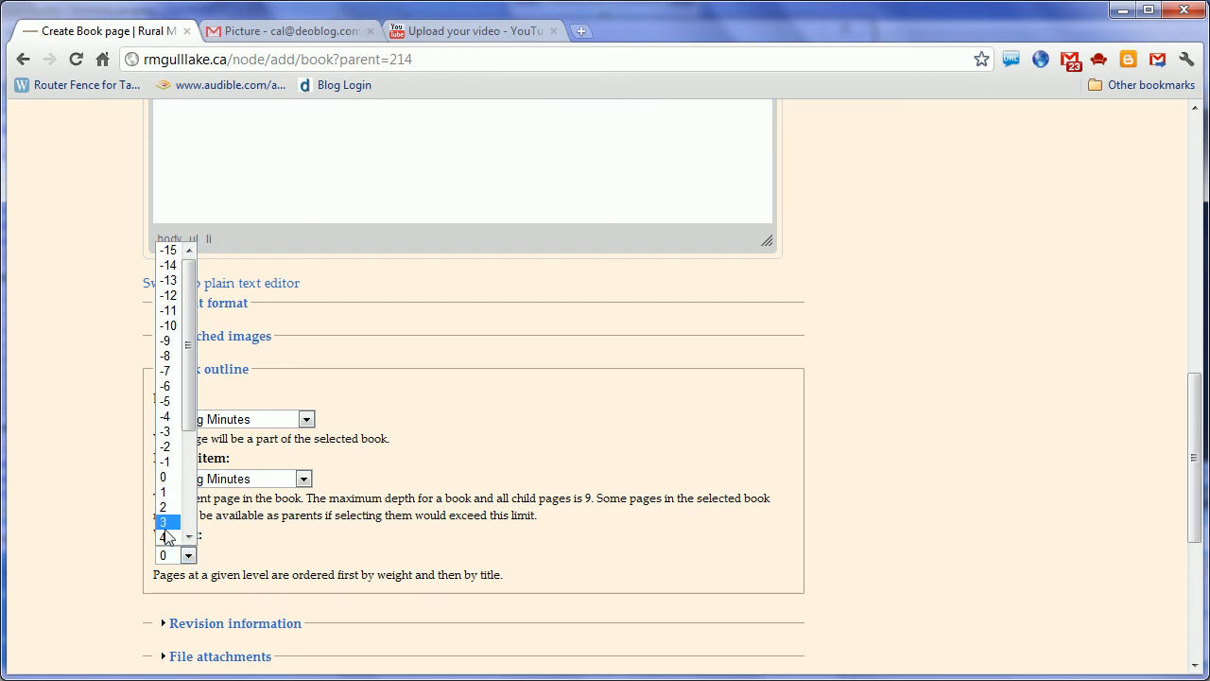
left_click(166, 523)
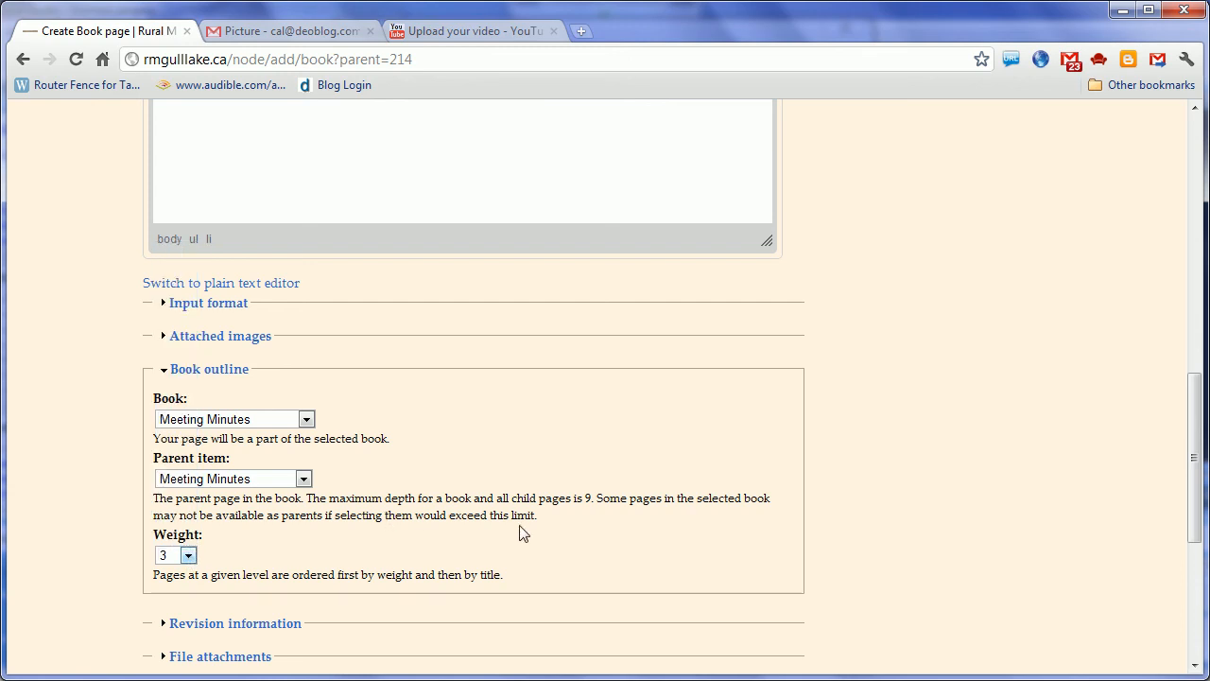
Save the new "2012 Minutes" book page
scroll(953, 510, "down", 2)
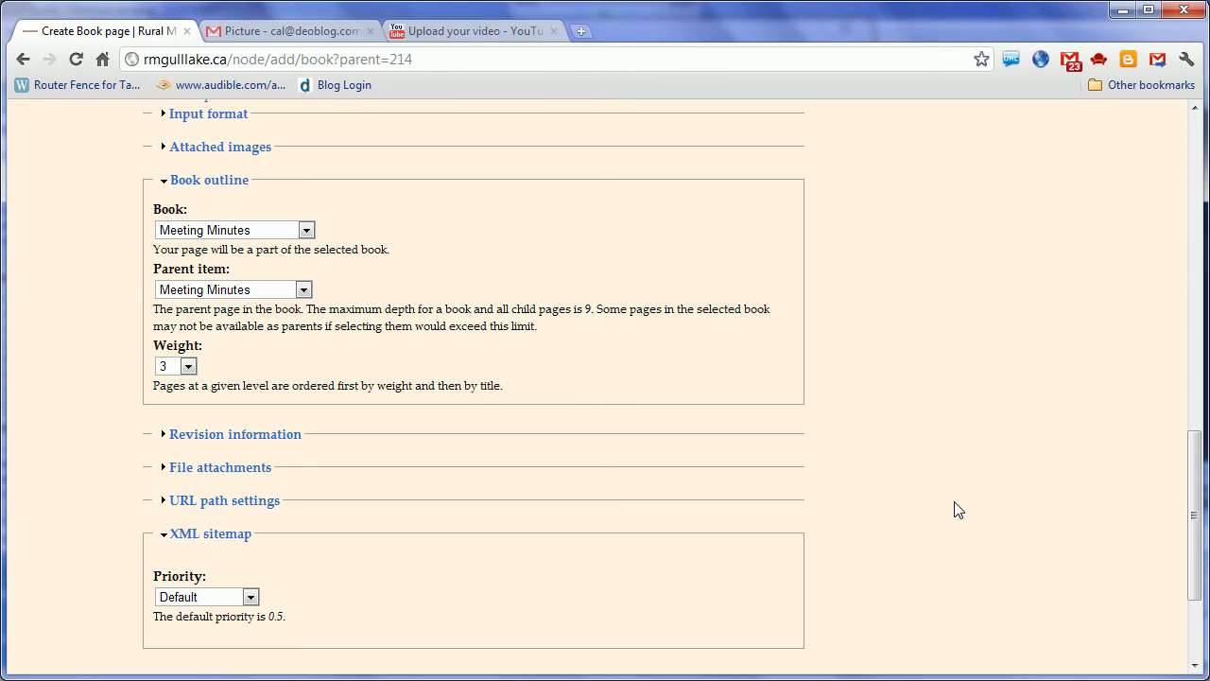
scroll(955, 510, "down", 3)
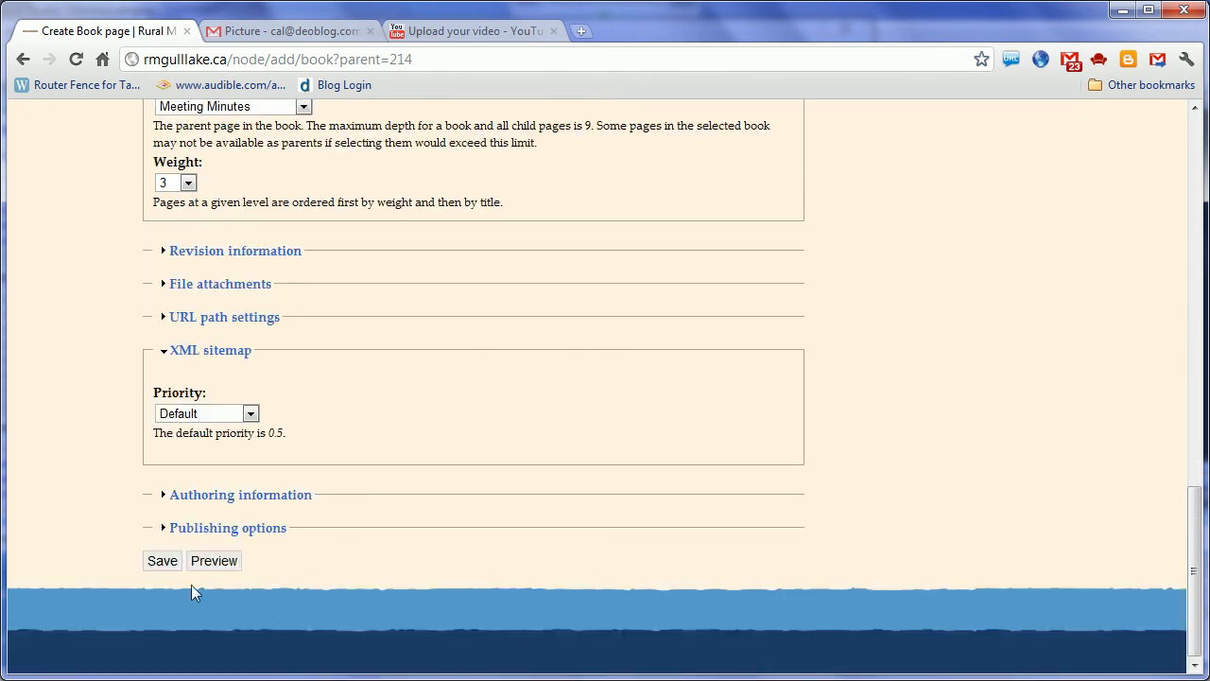
left_click(162, 561)
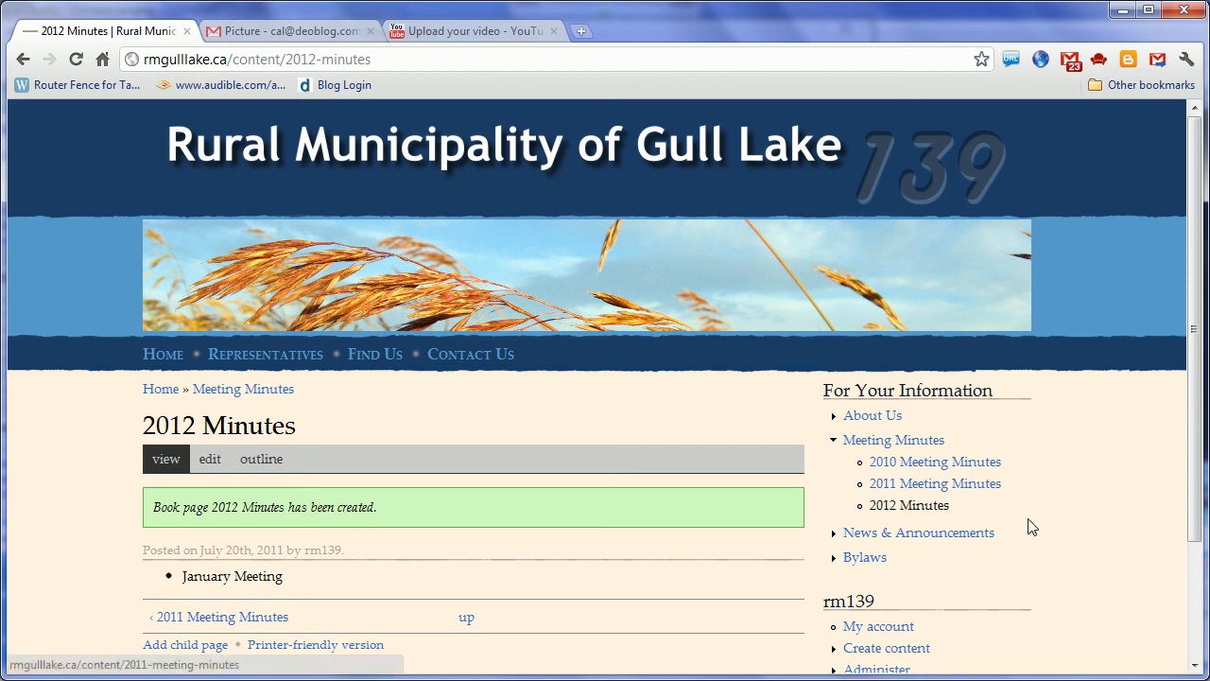
Go to the site's content administration list and locate the "2012 Minutes" page
scroll(1085, 539, "down", 1)
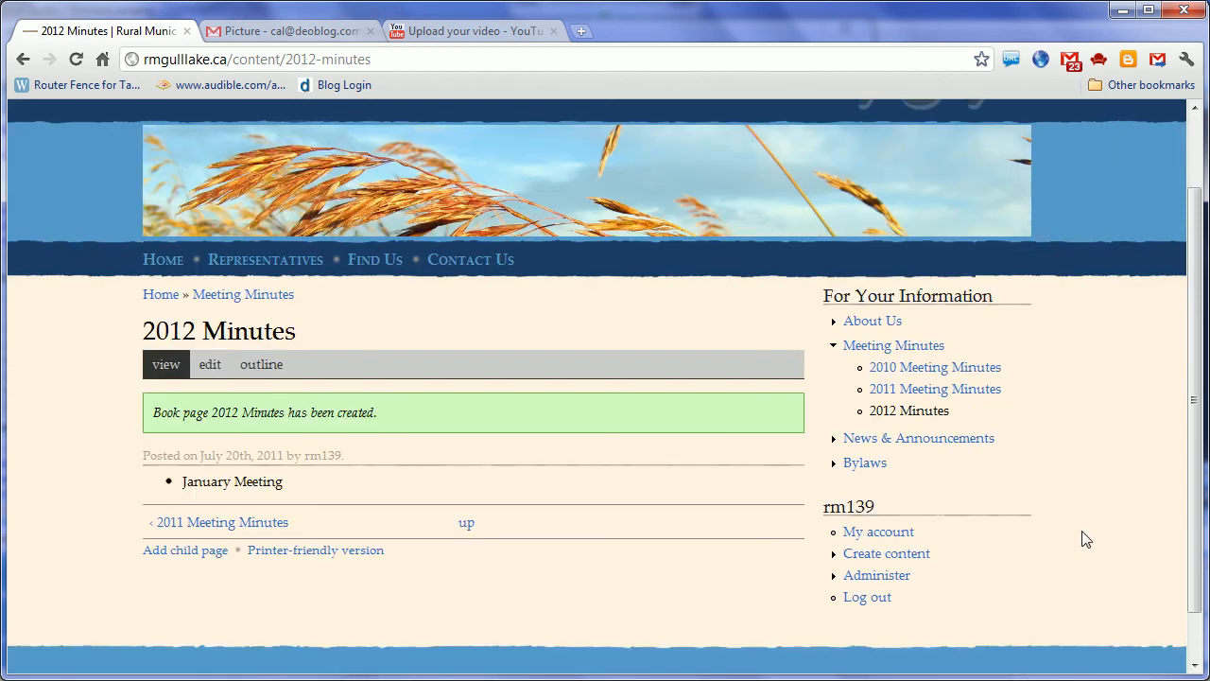
scroll(1085, 539, "down", 1)
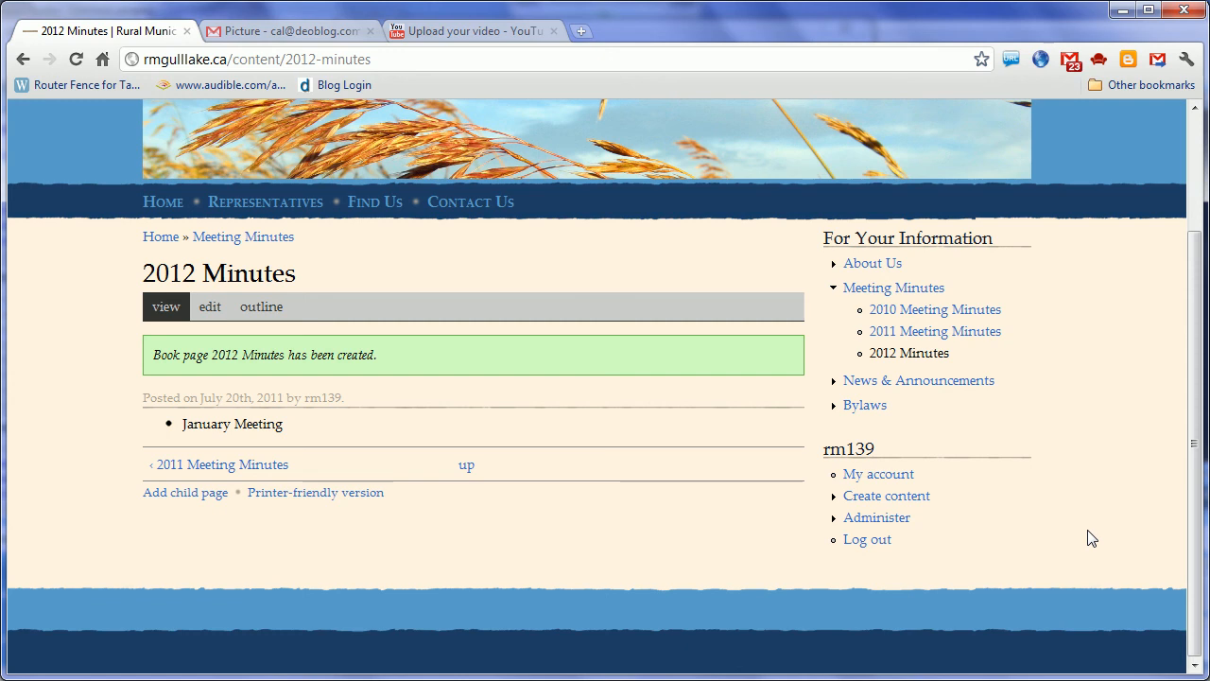
left_click(871, 520)
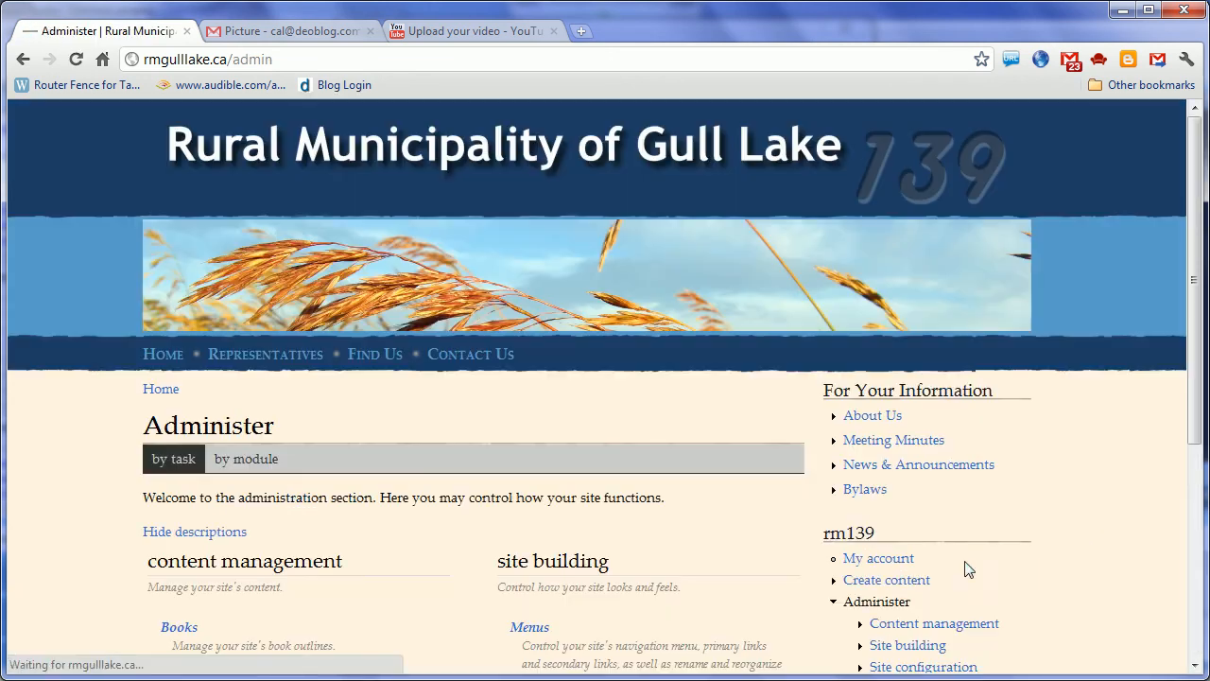
scroll(1048, 495, "down", 4)
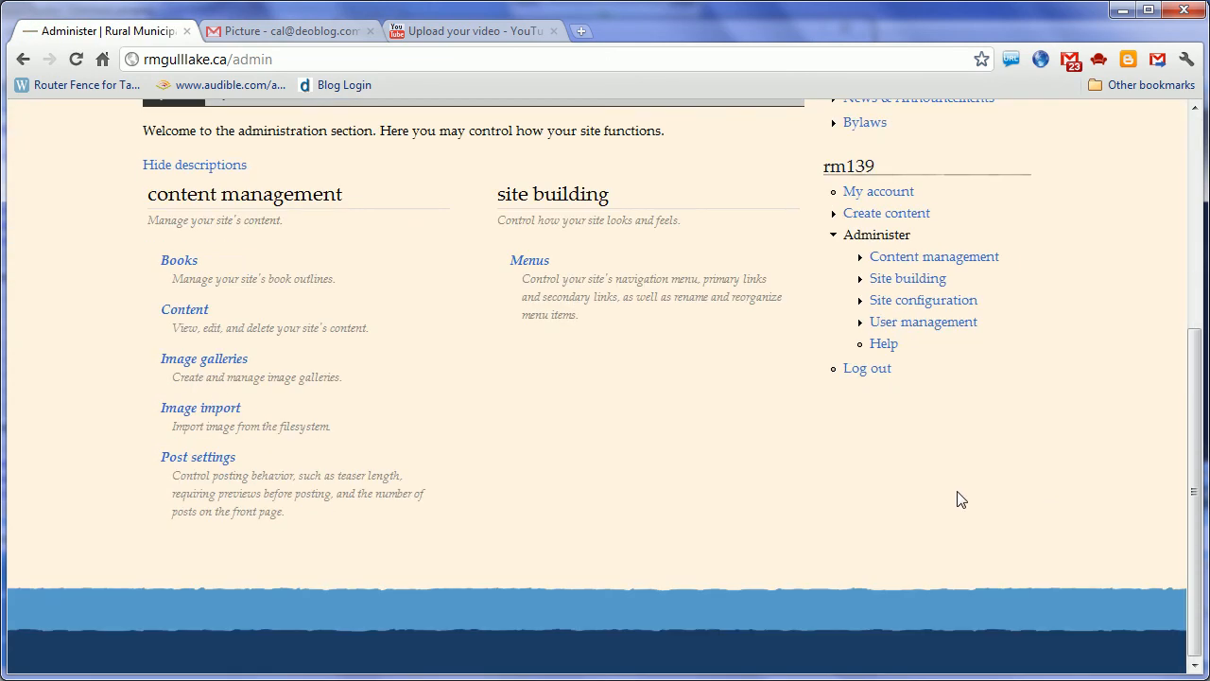
left_click(185, 314)
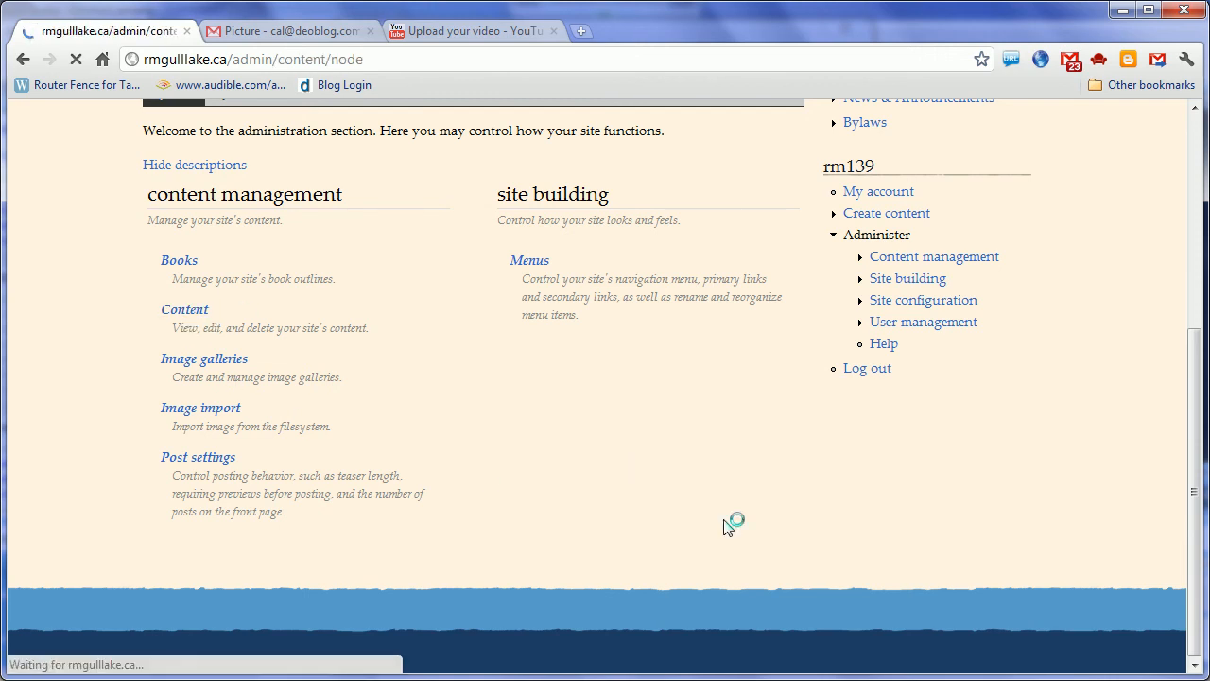
scroll(1121, 556, "down", 4)
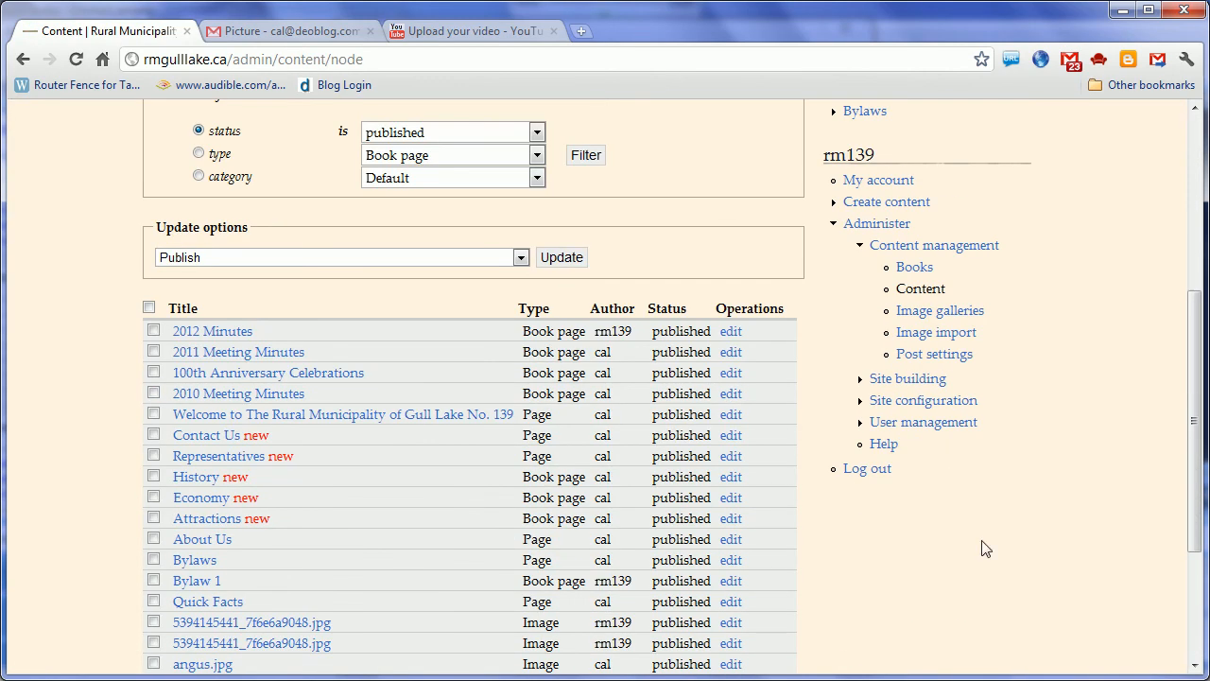
Delete the "2012 Minutes" book page with the Delete update option, confirm the deletion and check the content list
left_click(153, 330)
left_click(520, 257)
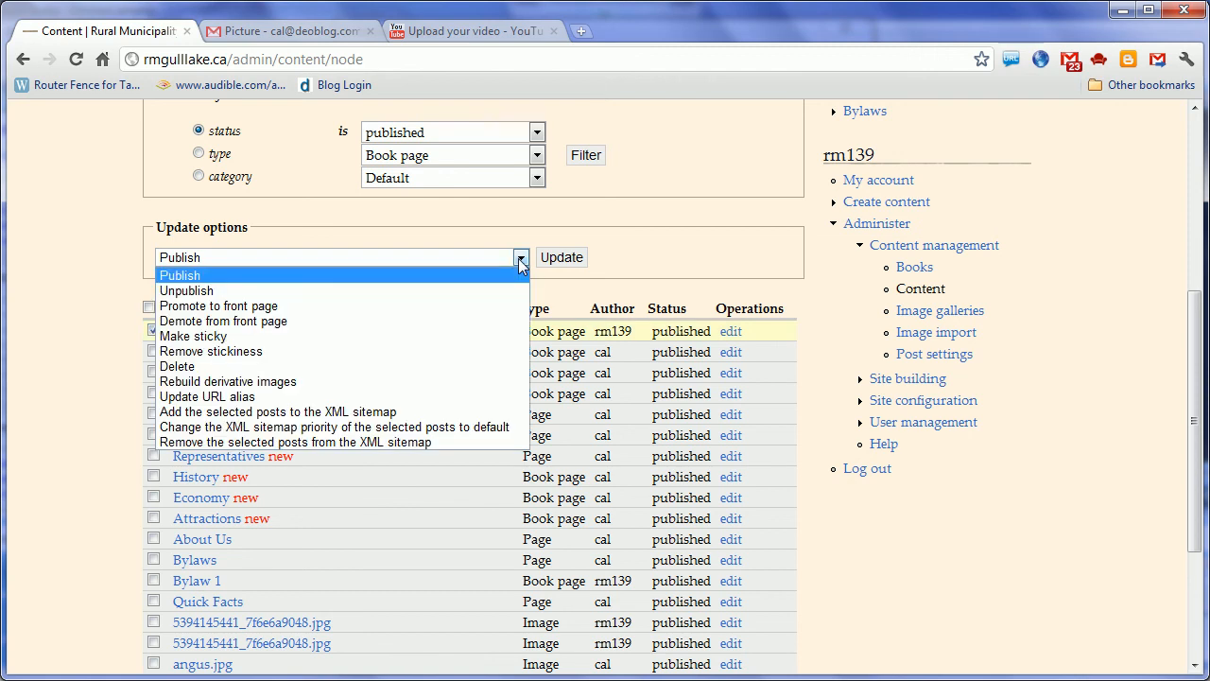
left_click(444, 366)
left_click(562, 257)
left_click(188, 526)
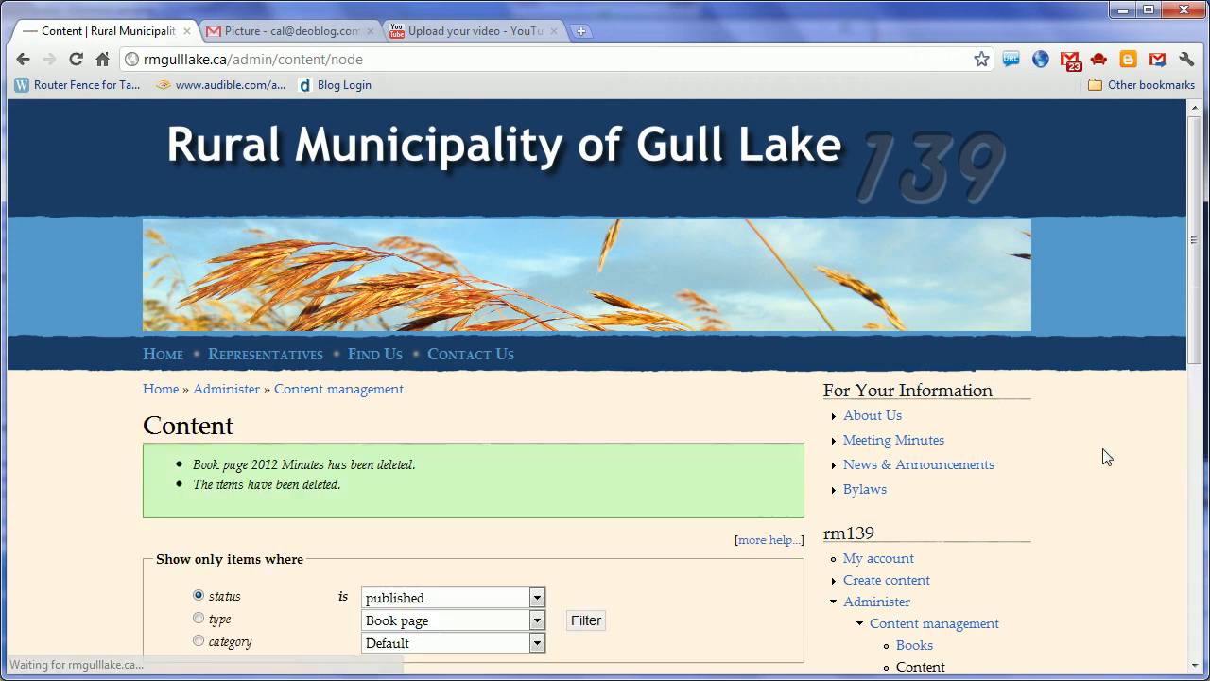
scroll(1107, 454, "down", 4)
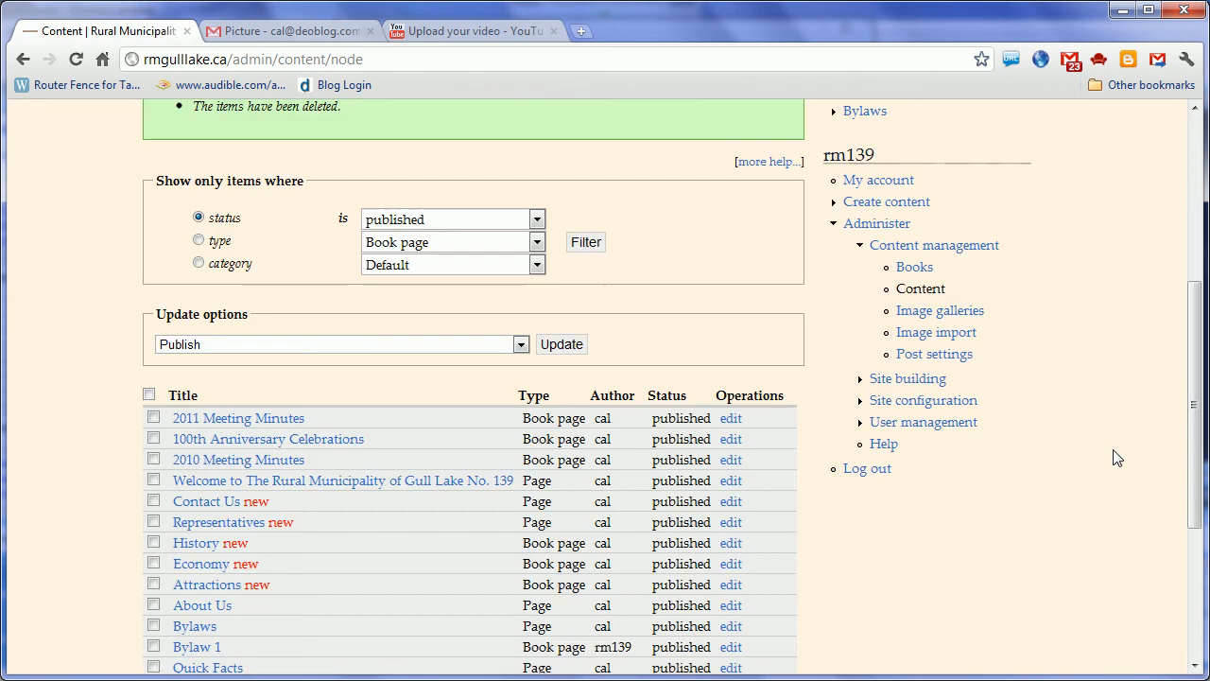
scroll(1111, 456, "down", 3)
scroll(1114, 458, "up", 7)
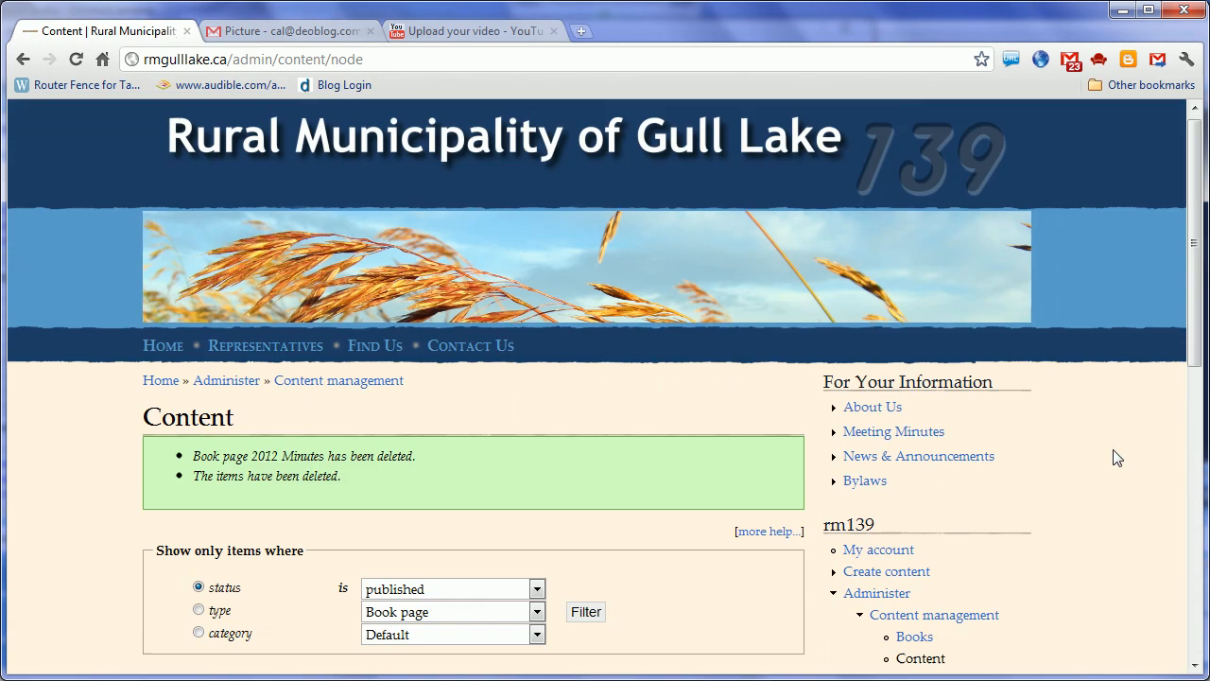